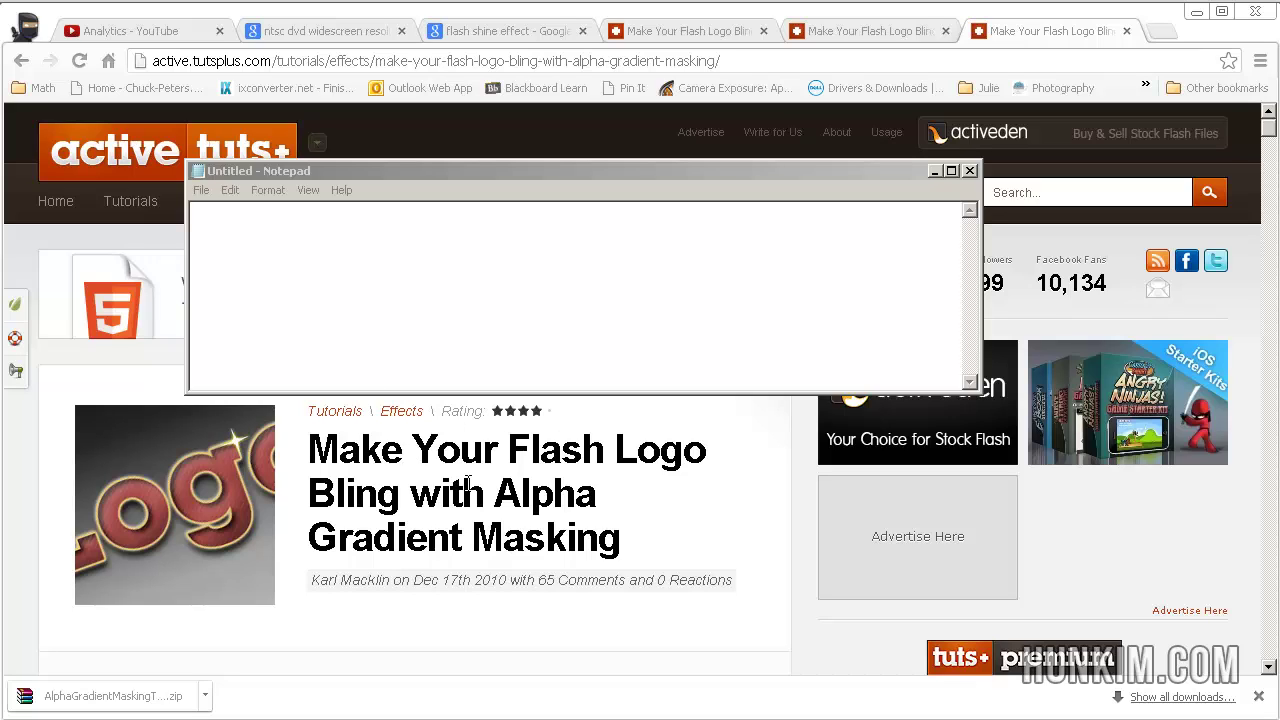
Write 'hunkim.com/shine' in the blank Notepad note
left_click(409, 250)
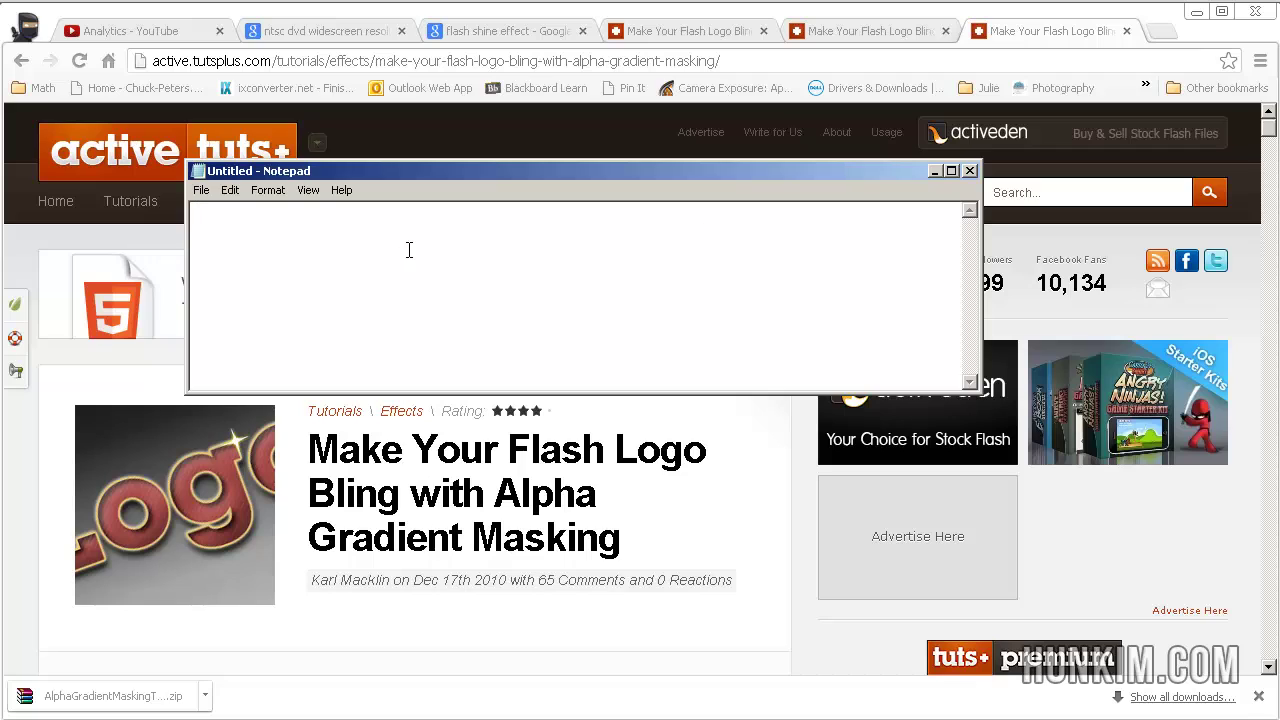
type("hunkim.com")
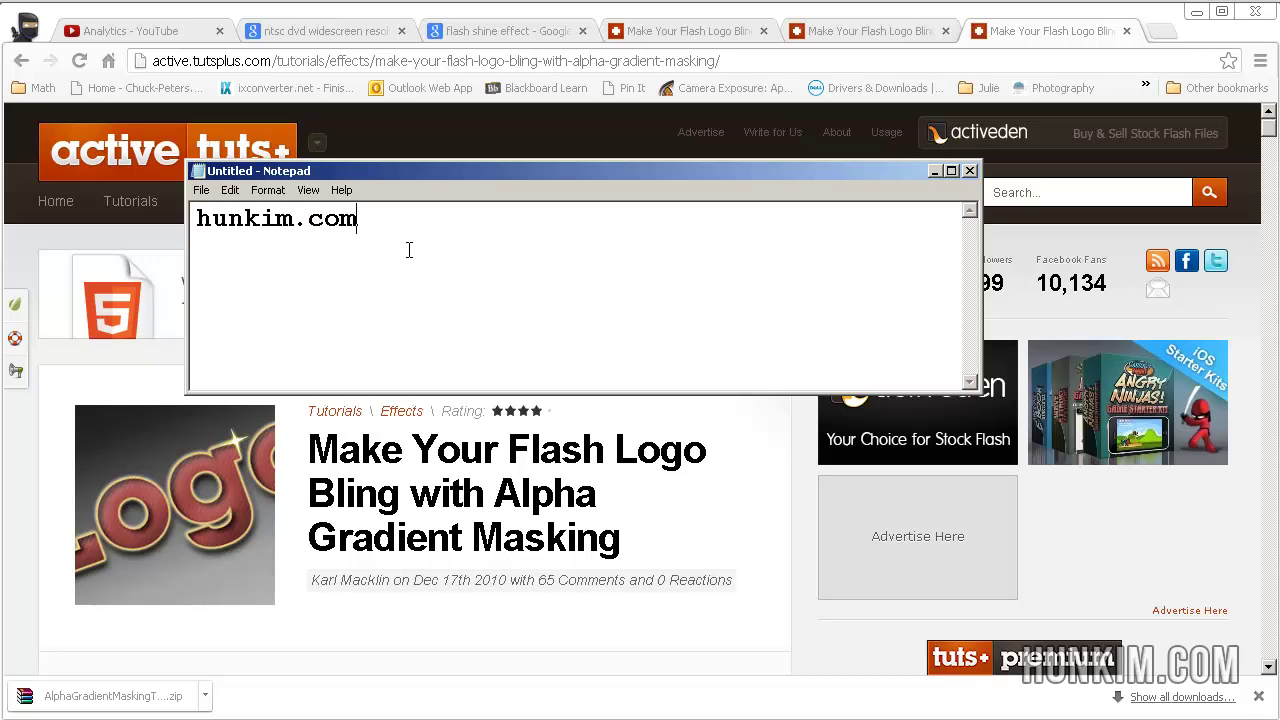
type("/shine")
Hide Notepad, scroll the tutorial to the Download Source Files button, and minimize Chrome
left_click(936, 173)
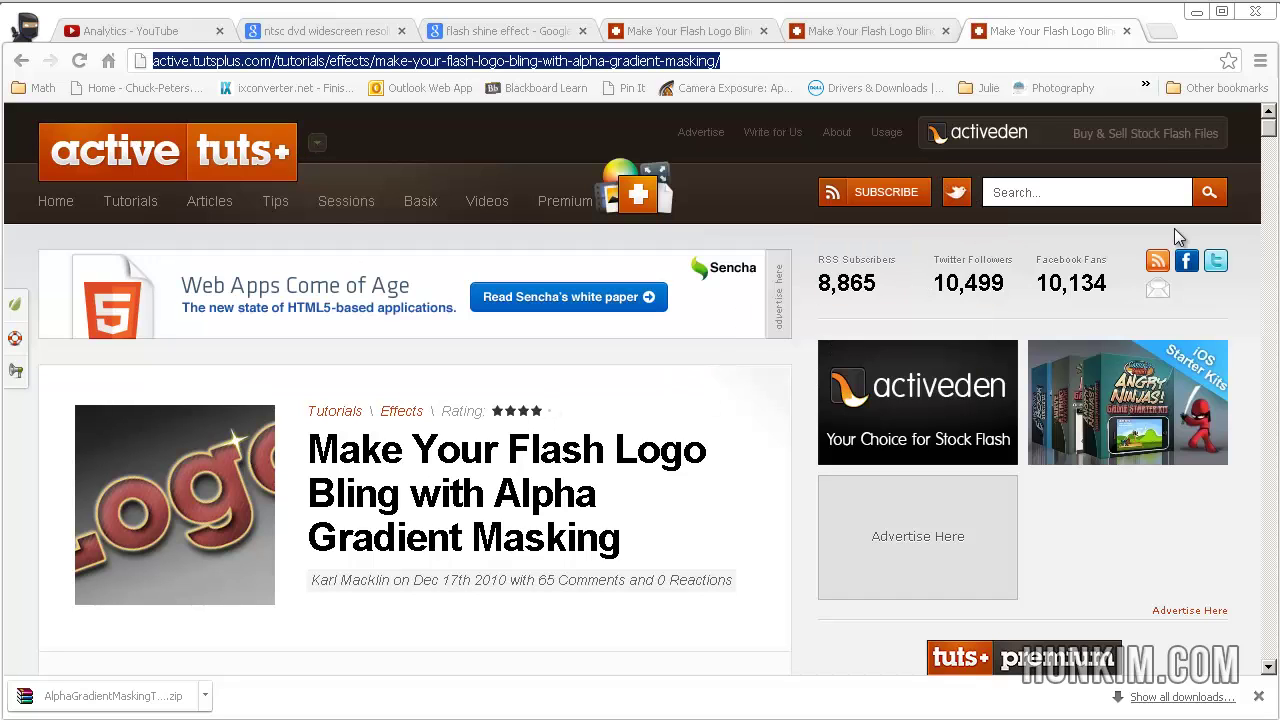
left_click_drag(1268, 130, 1272, 156)
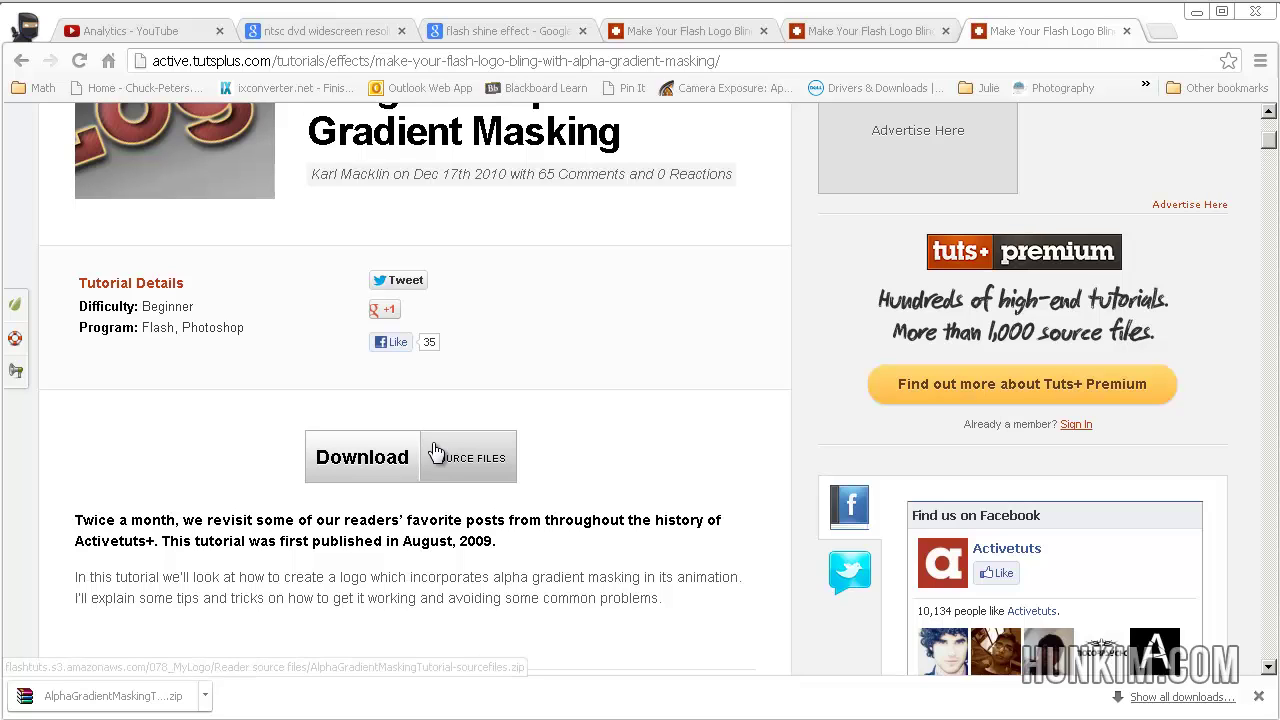
left_click(1196, 12)
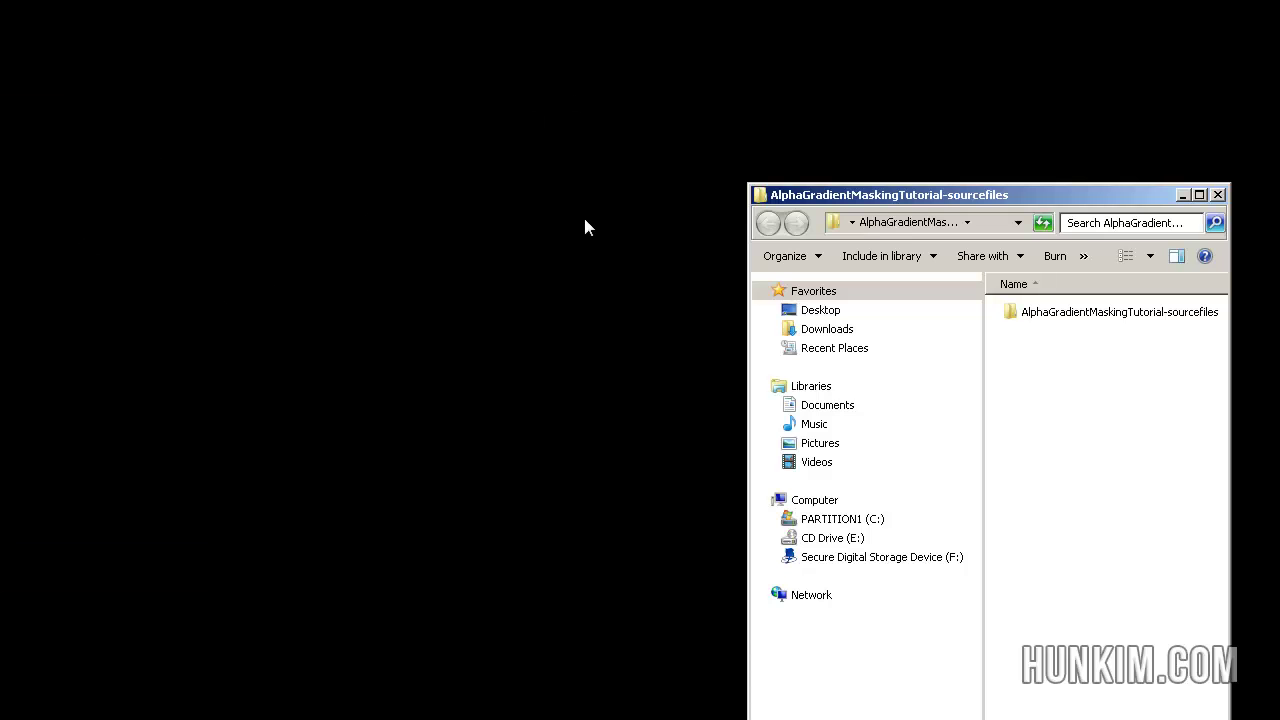
Open the AlphaGradientMaskingTutorial-sourcefiles folder in a widened window and select the Logo PSD
left_click_drag(857, 191, 358, 77)
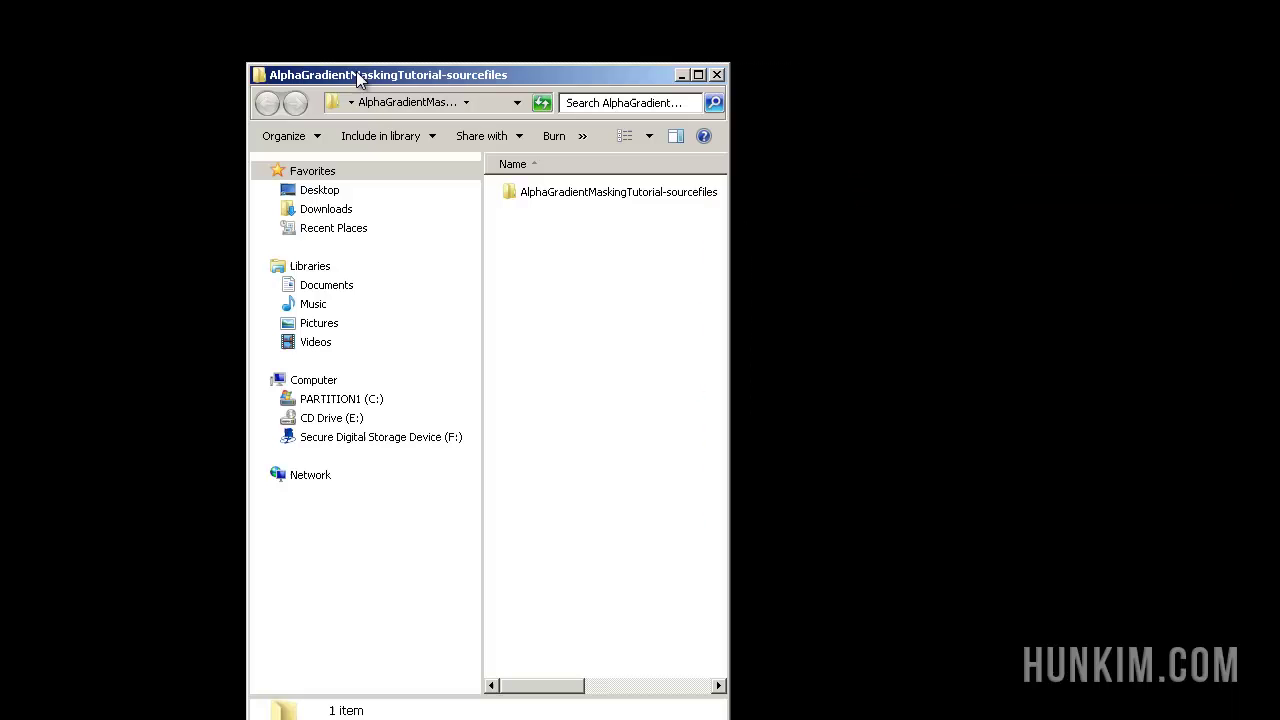
double_click(544, 196)
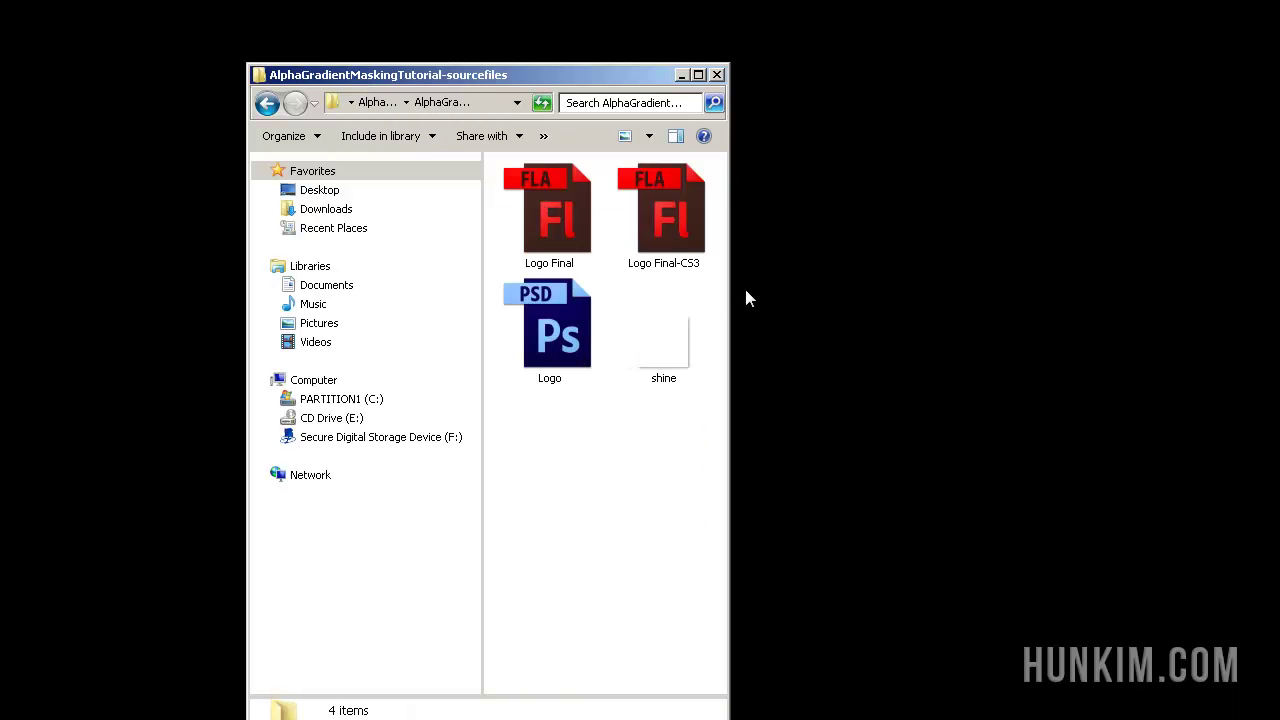
left_click_drag(740, 286, 955, 286)
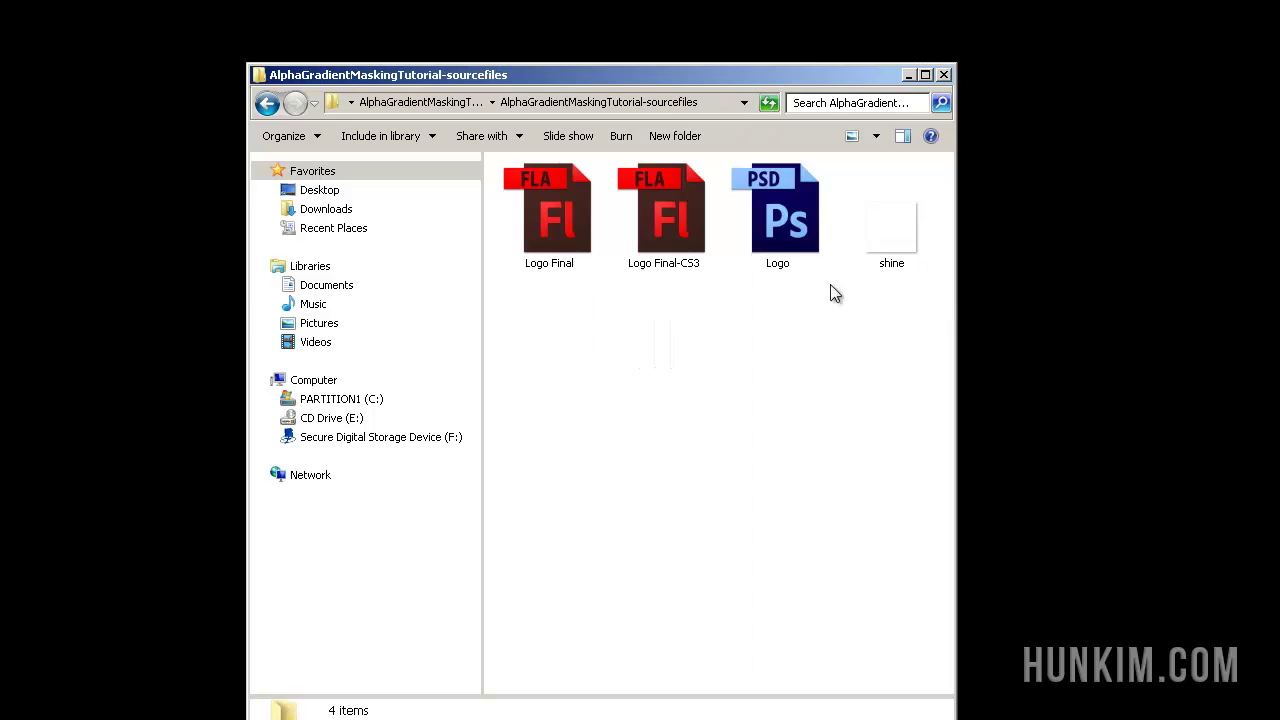
left_click(550, 243)
left_click(780, 240)
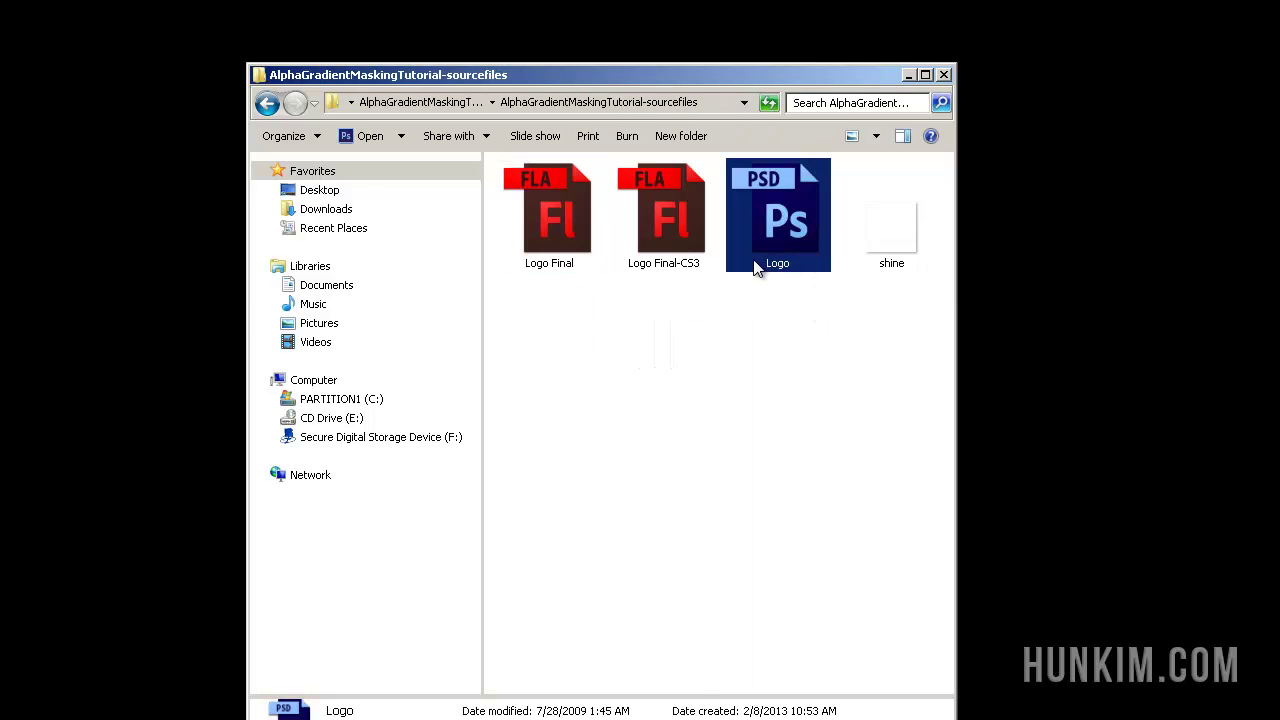
In Logo.psd, accept Myriad Pro for the missing font and select the 'My Logo' text
left_click(908, 76)
key("alt+Tab")
key("alt+Tab")
key("alt+Tab")
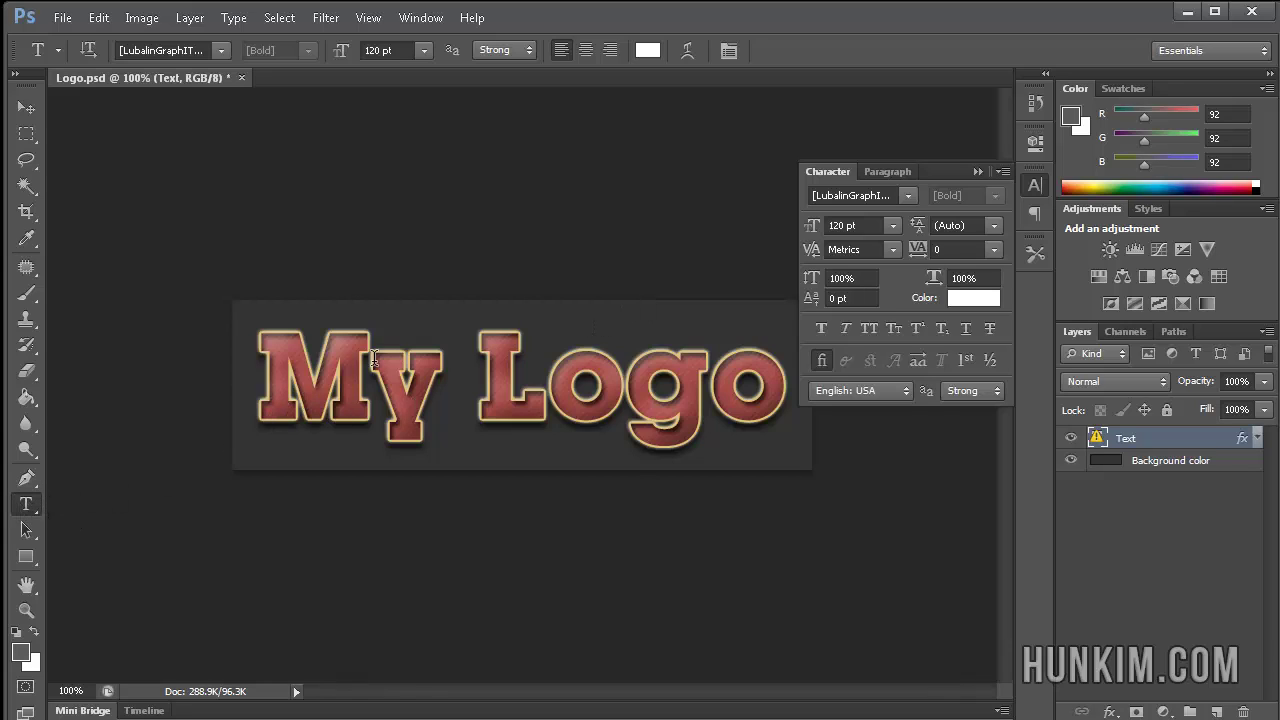
left_click(380, 396)
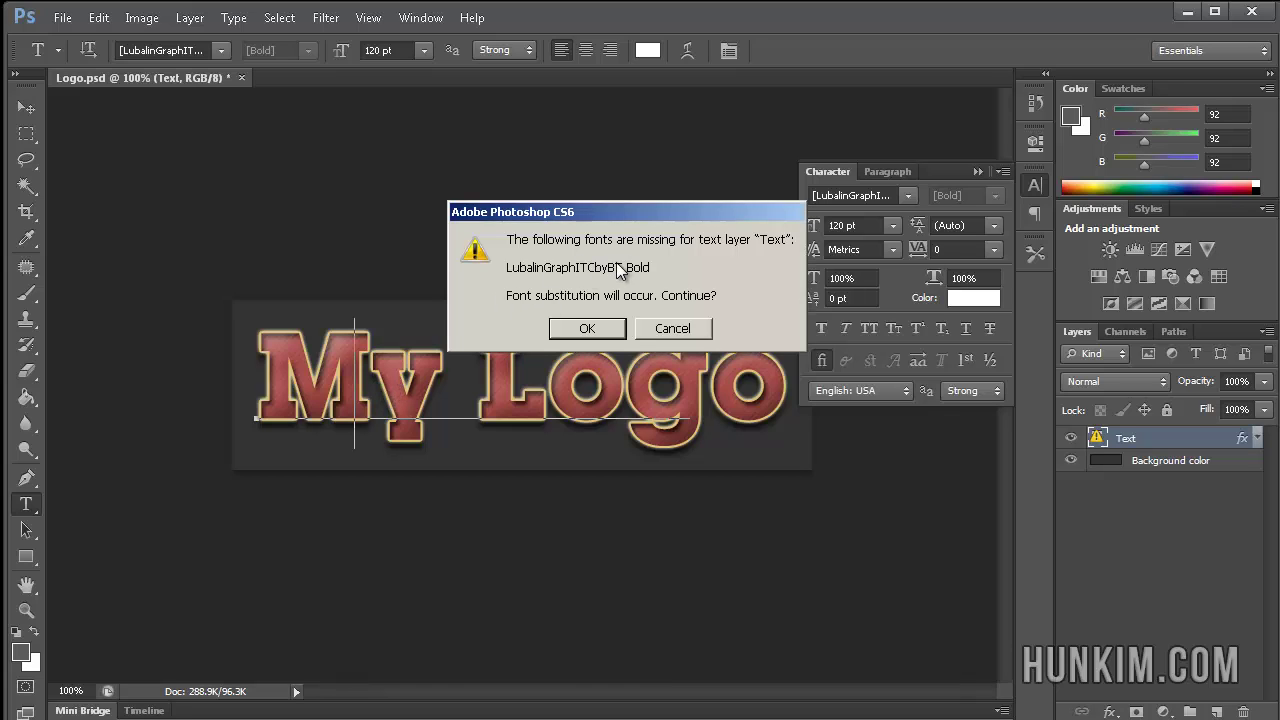
left_click(590, 328)
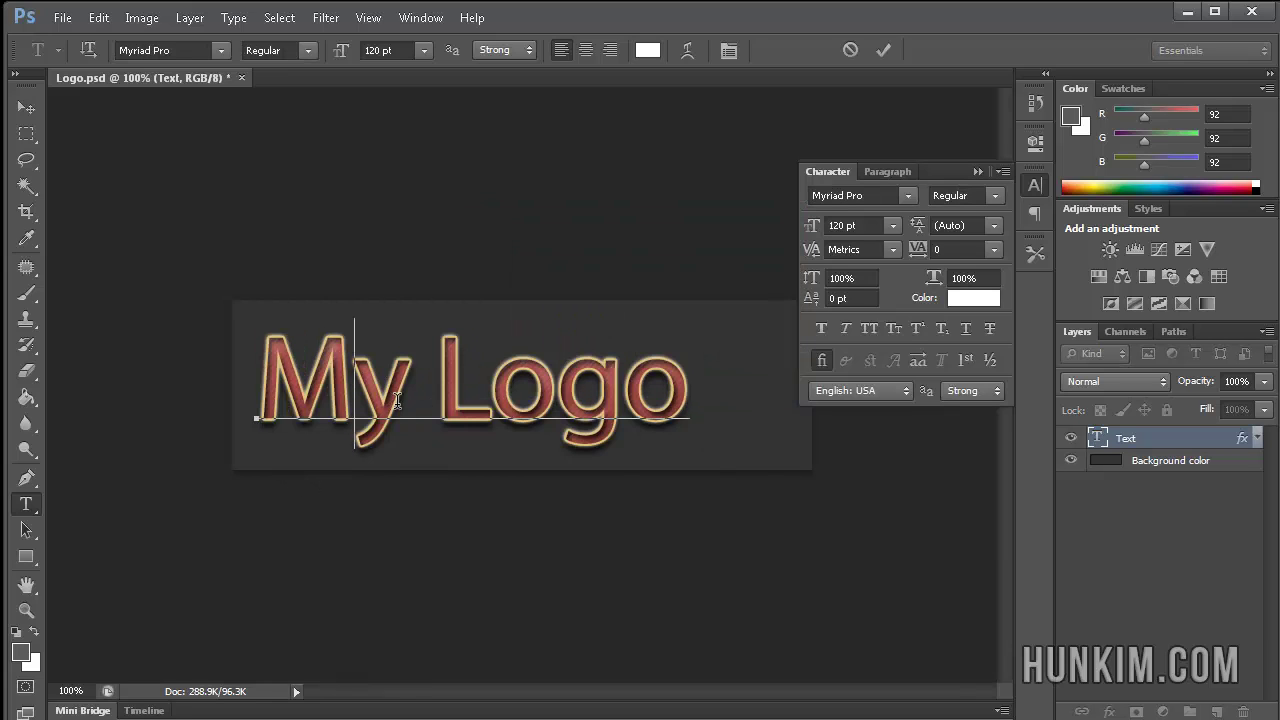
left_click(268, 385)
mouse_move(268, 385)
left_mouse_down()
mouse_move(462, 375)
mouse_move(672, 394)
left_mouse_up()
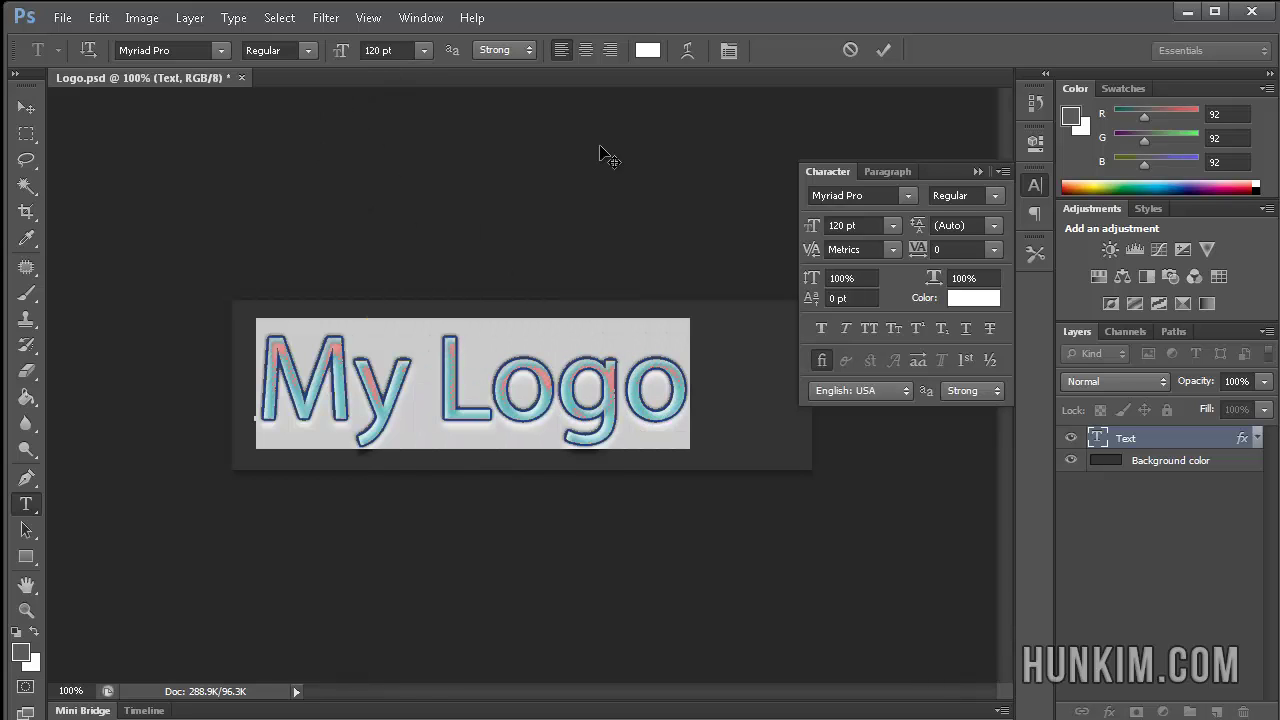
Replace the title text with 'HUNKIM.COM' and select all of it
type("h")
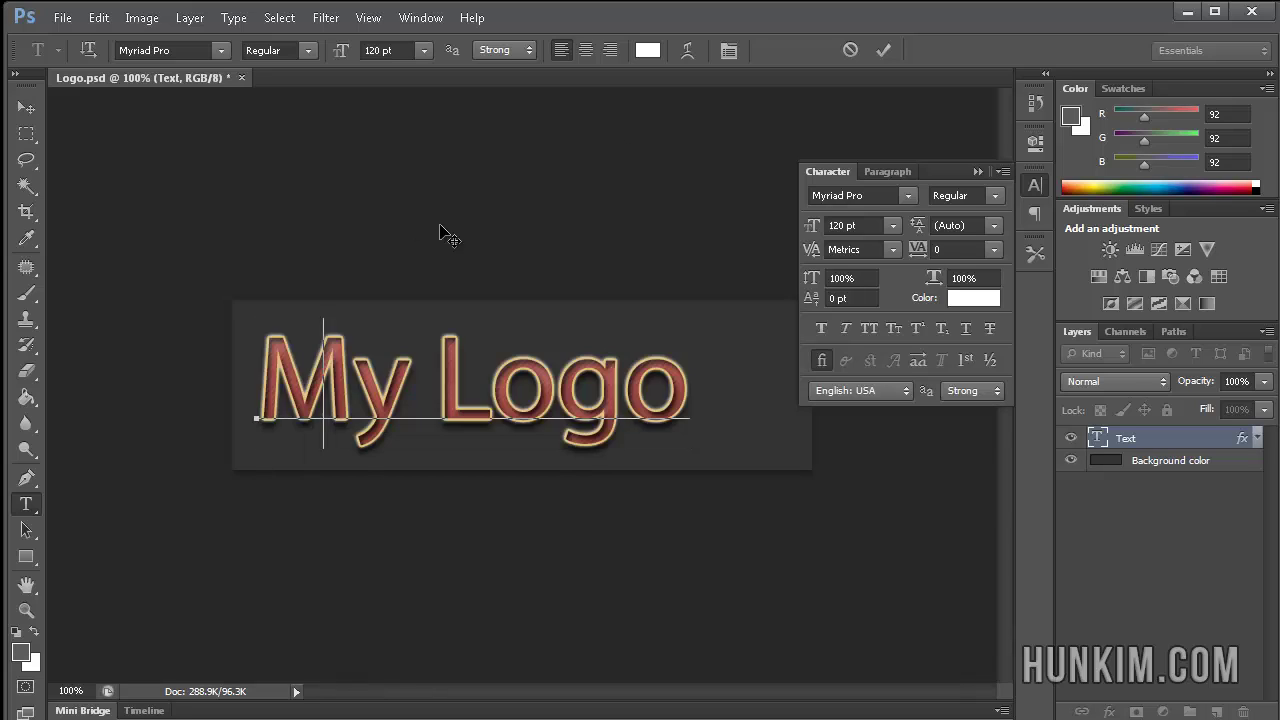
key("BackSpace")
type("HU")
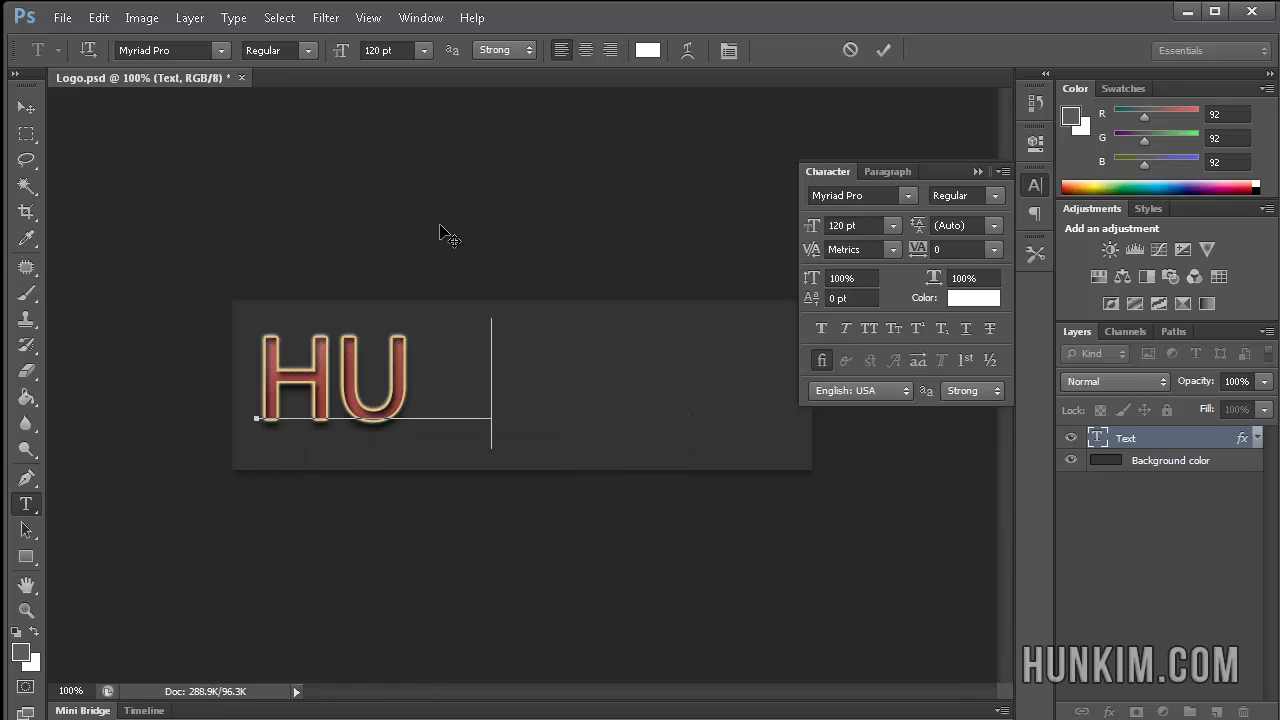
type("NKIM.COM")
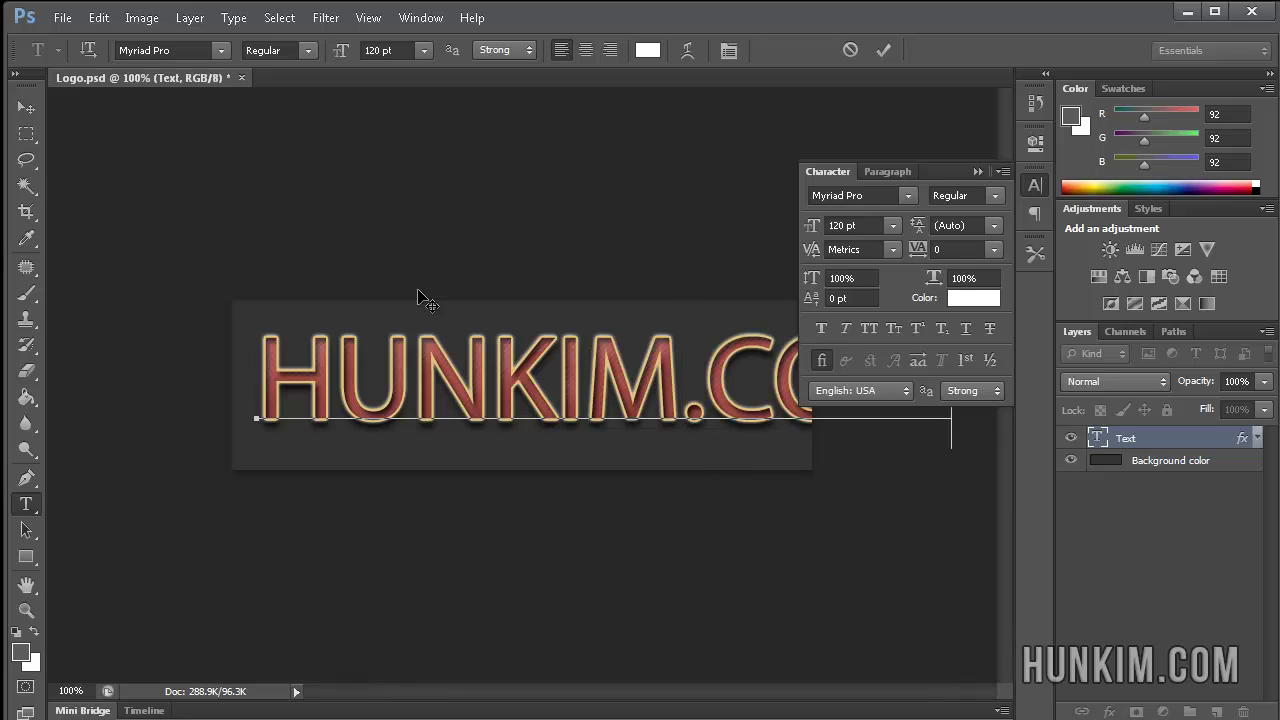
key("ctrl+a")
left_click(413, 361)
left_click(336, 362)
key("ctrl+a")
left_click(418, 370)
key("ctrl+a")
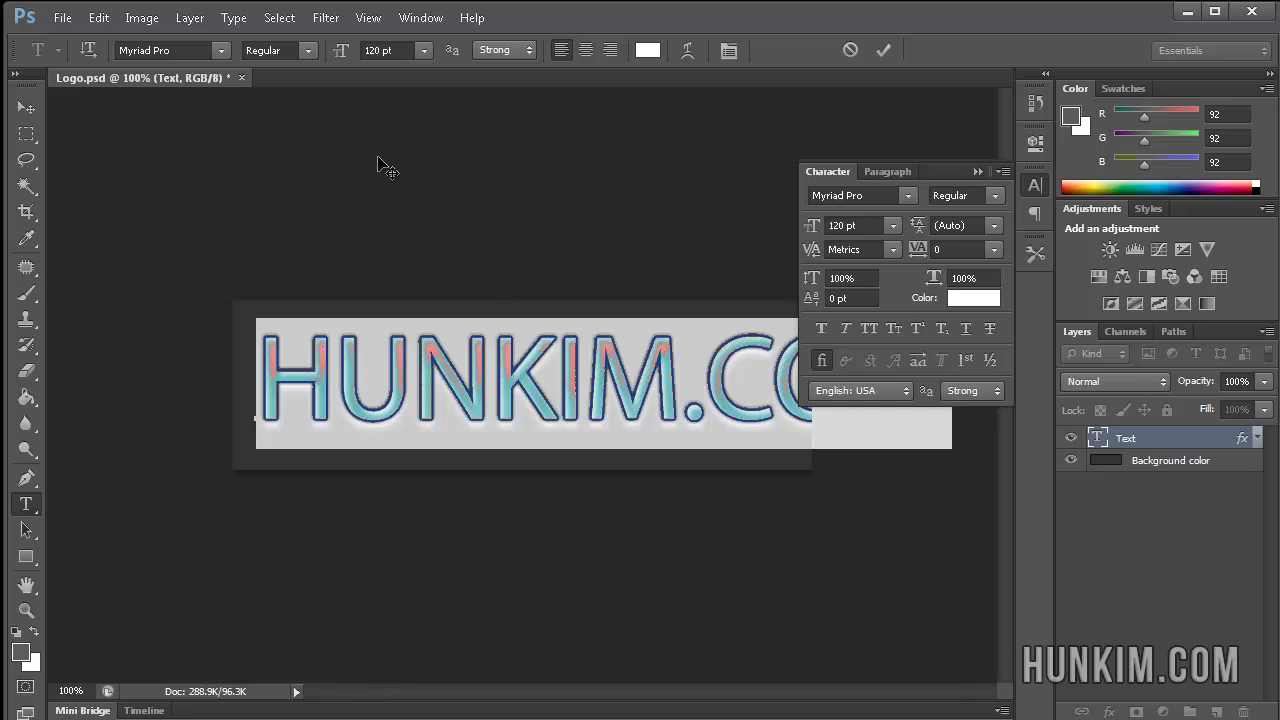
Set HUNKIM.COM to 90 pt and nudge it upward and slightly right
left_click(371, 50)
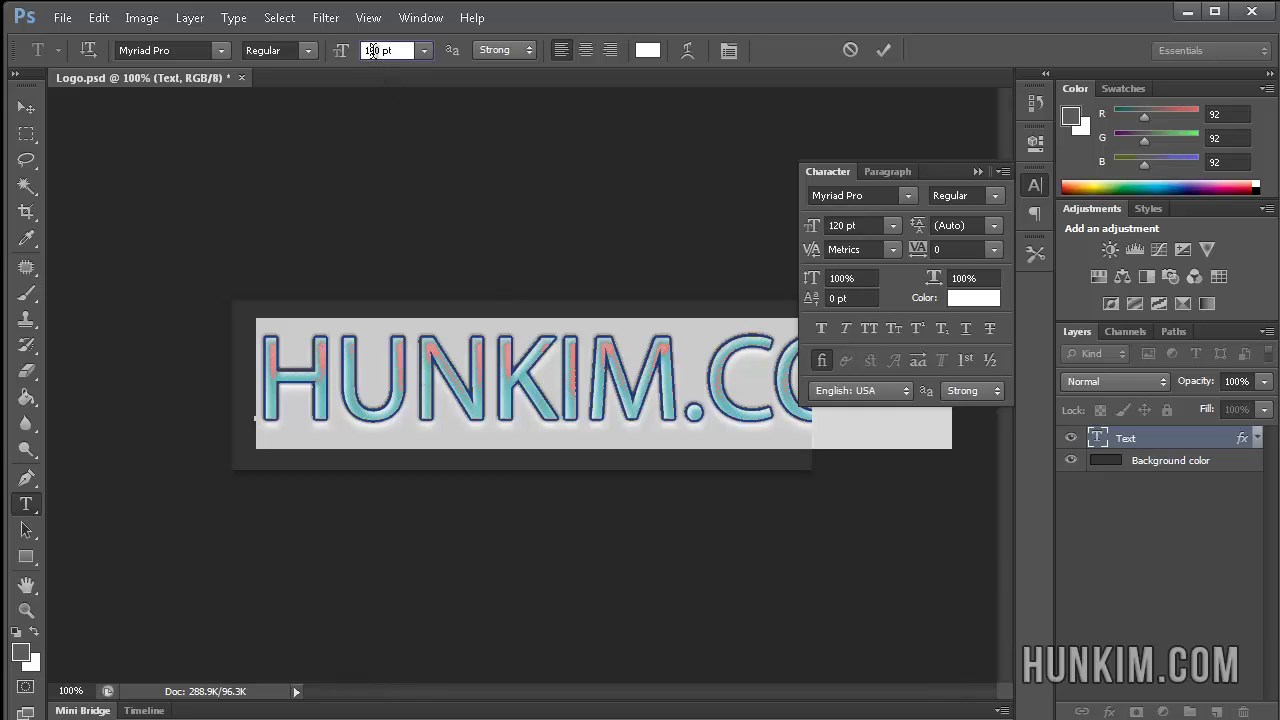
double_click(372, 50)
type("90")
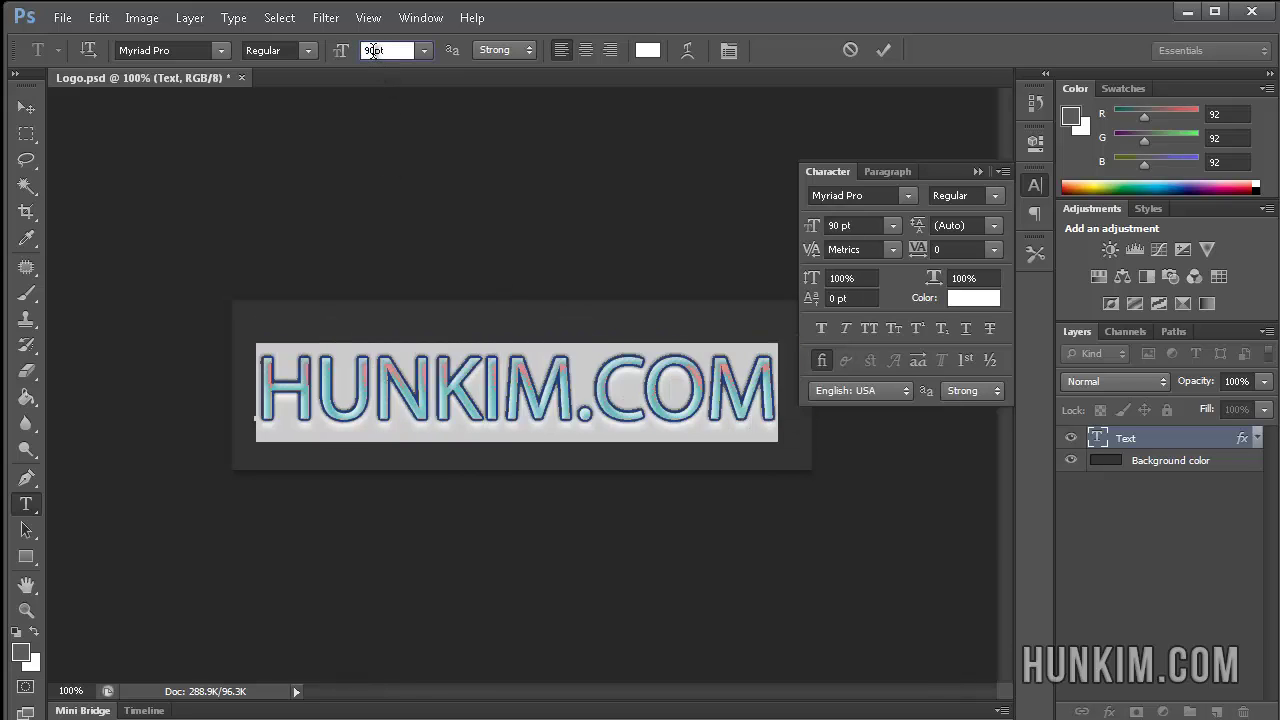
left_click(32, 110)
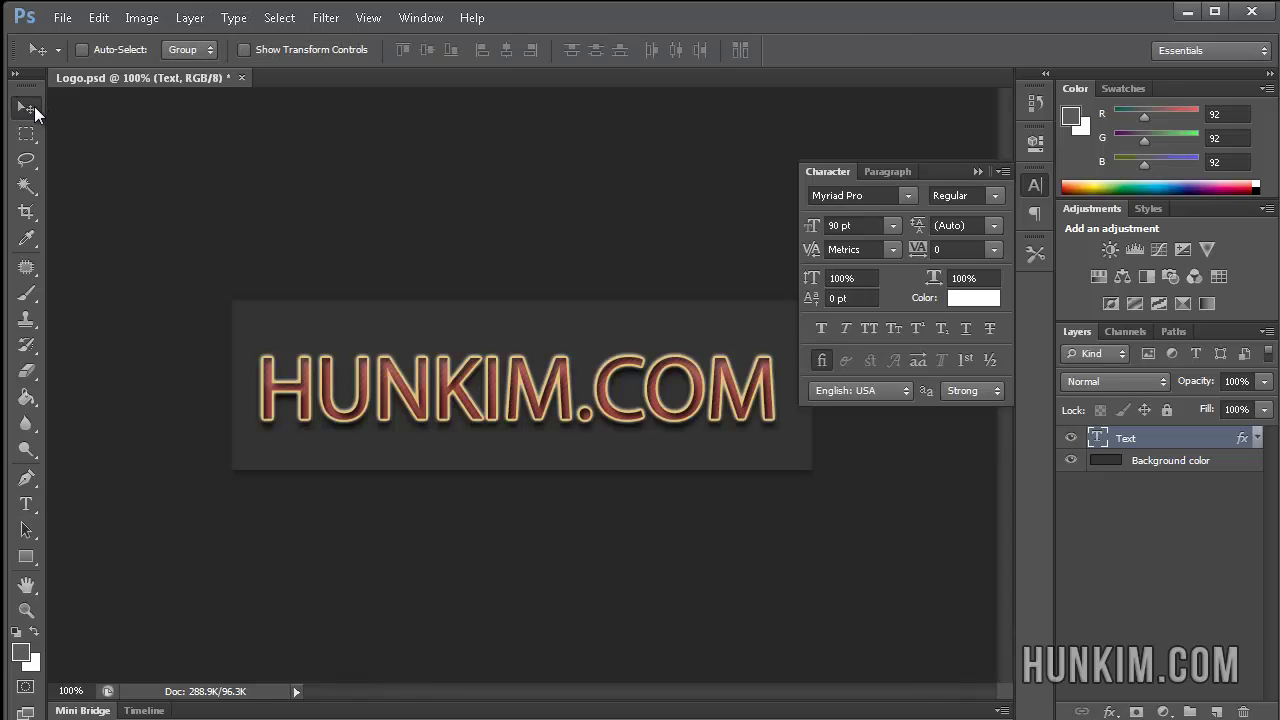
key("shift+Up")
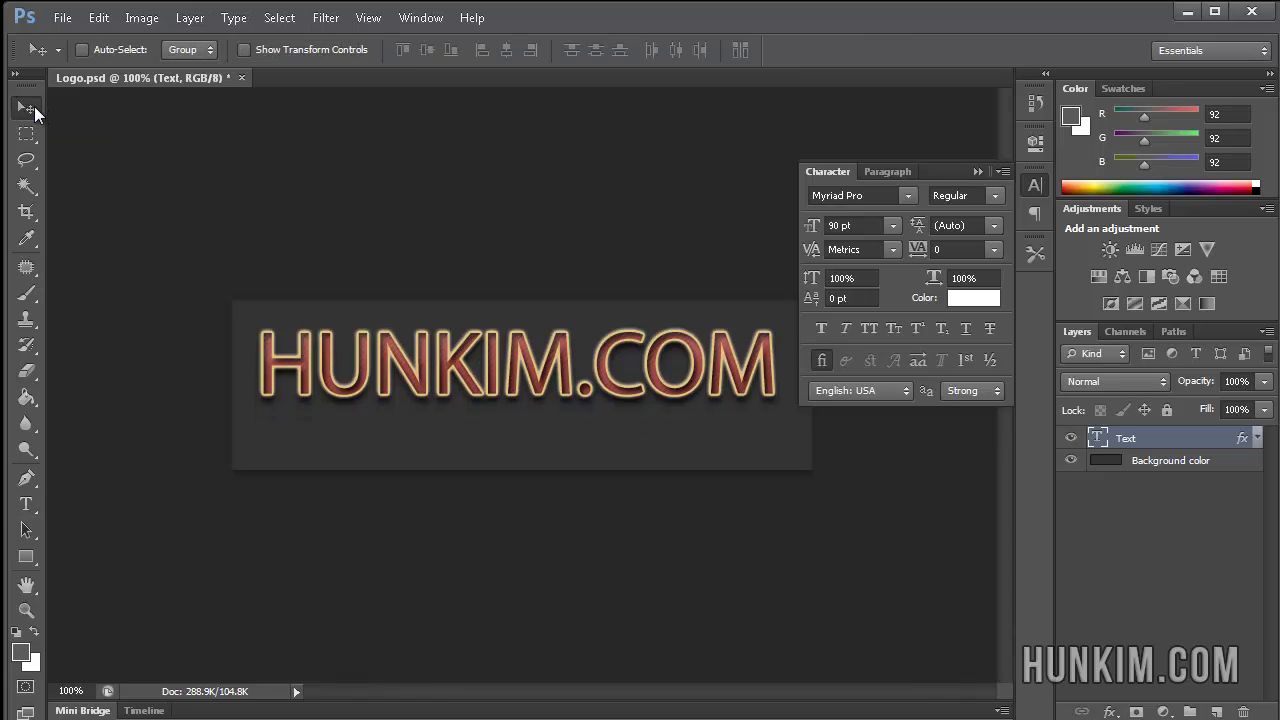
key("shift+Up")
key("shift+Up")
key("shift+Up")
key("Right")
key("Right")
key("Right")
key("Right")
key("Right")
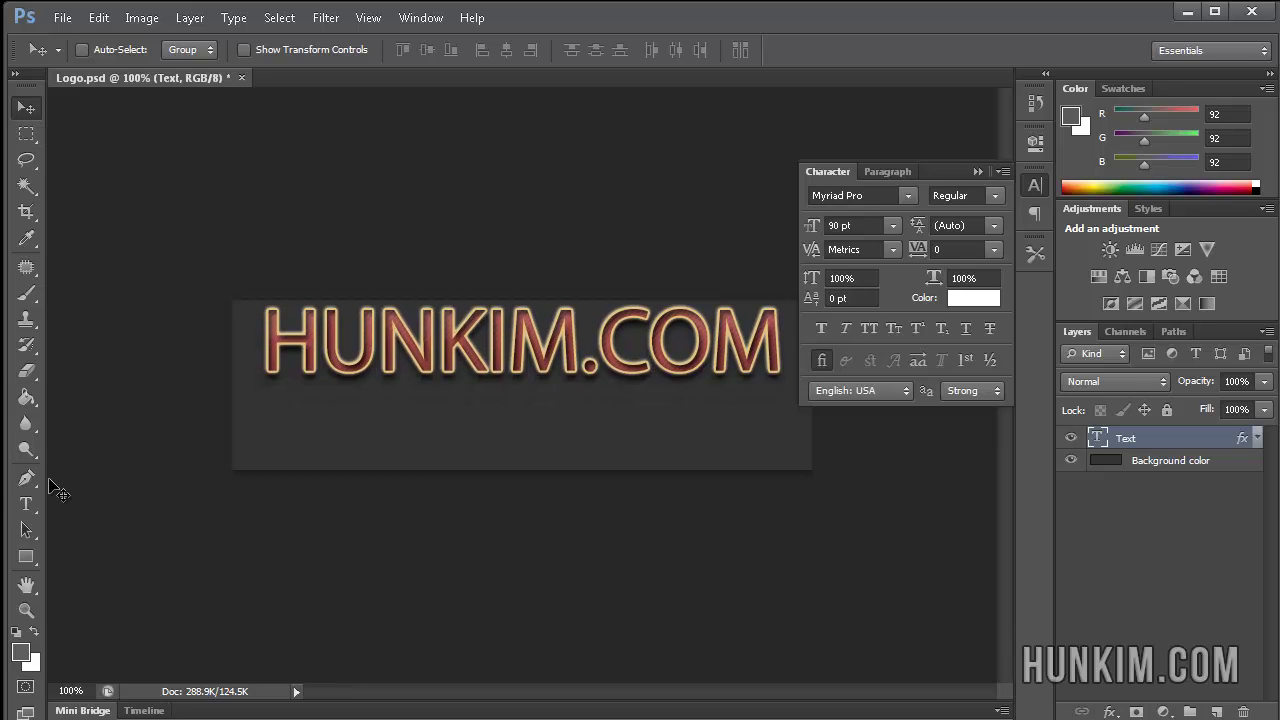
Start a placeholder text line below the title, then discard it
left_click(34, 504)
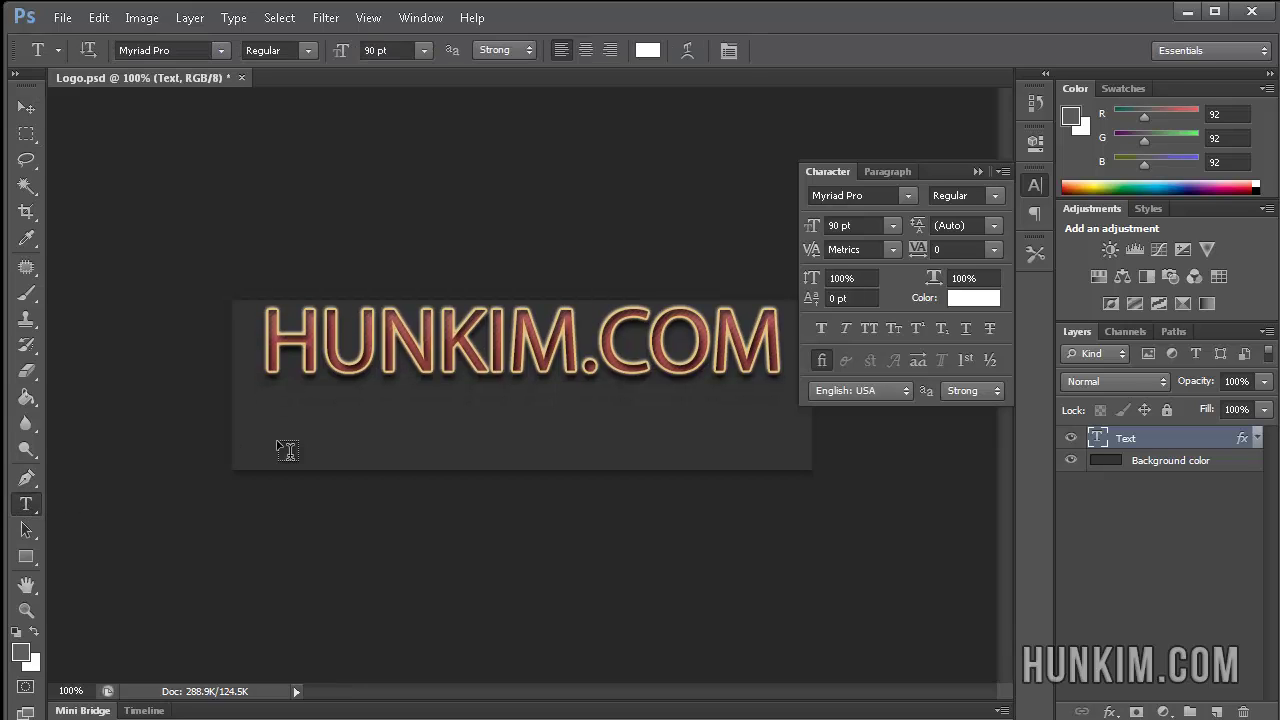
left_click(366, 432)
type("DKSJKDSJJLK")
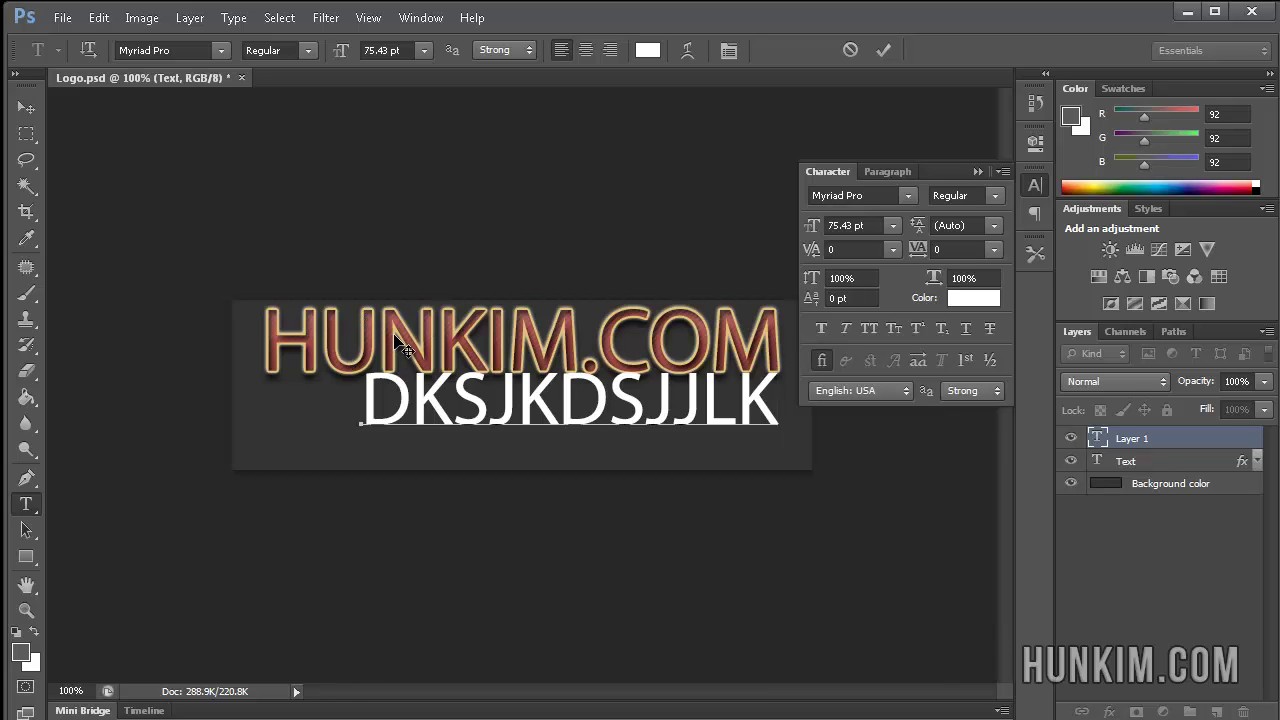
key("Escape")
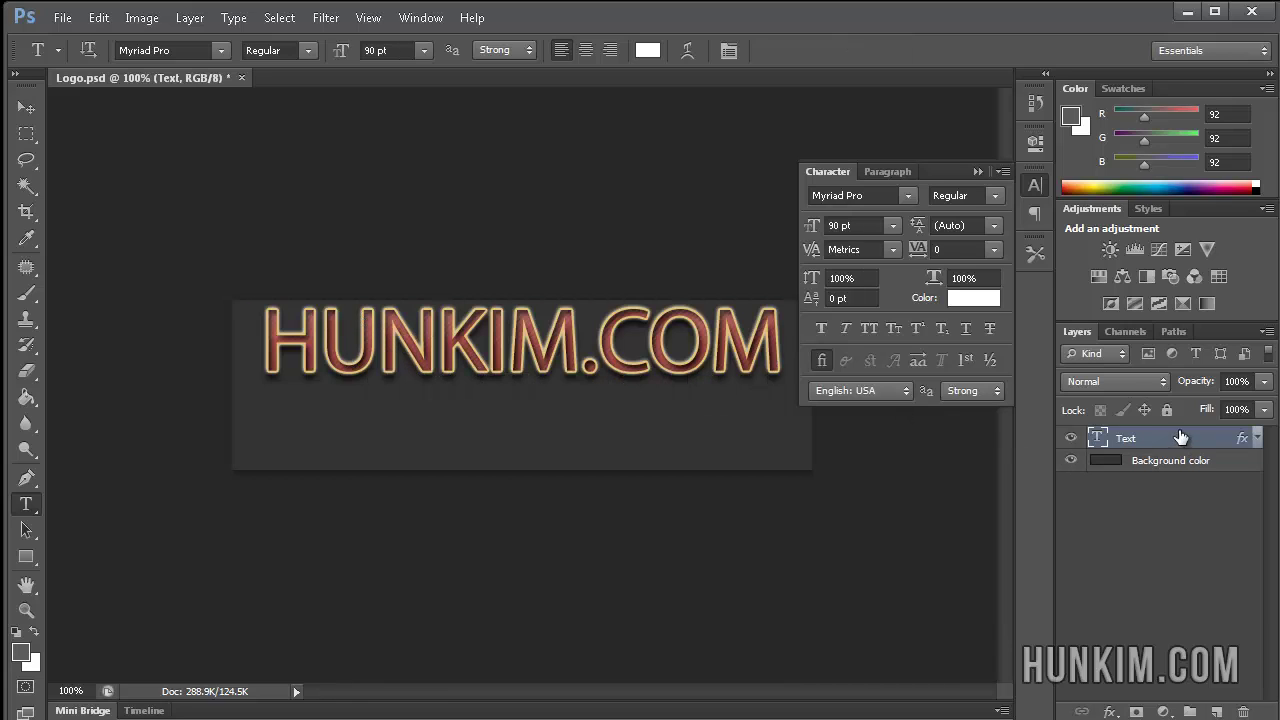
Duplicate the HUNKIM.COM text layer and shift the copy below the original
right_click(1174, 440)
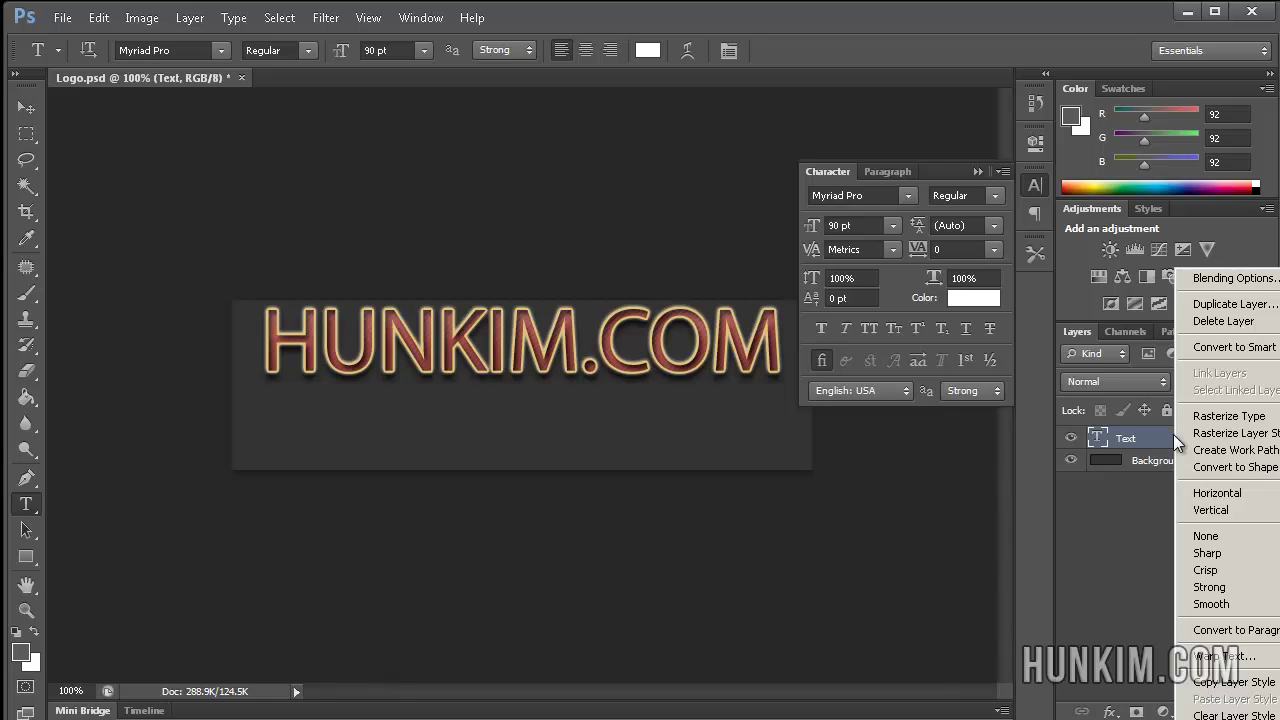
left_click(1236, 304)
left_click(786, 243)
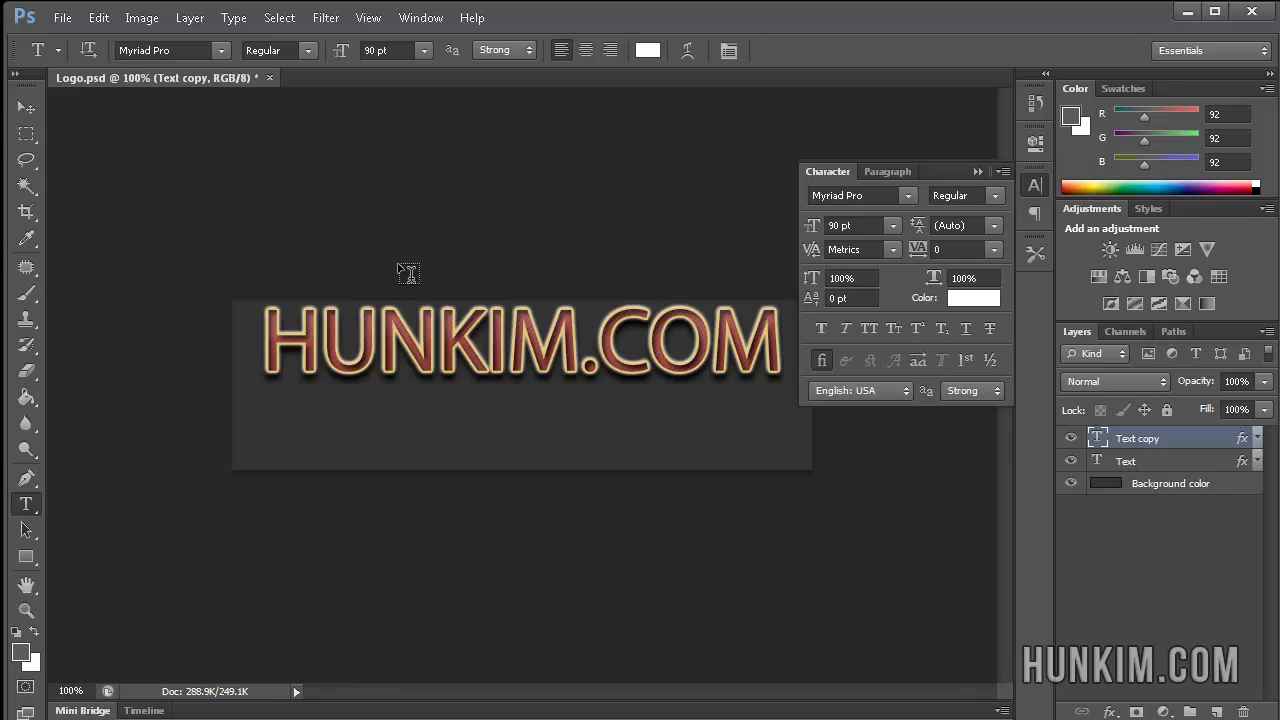
left_click(27, 110)
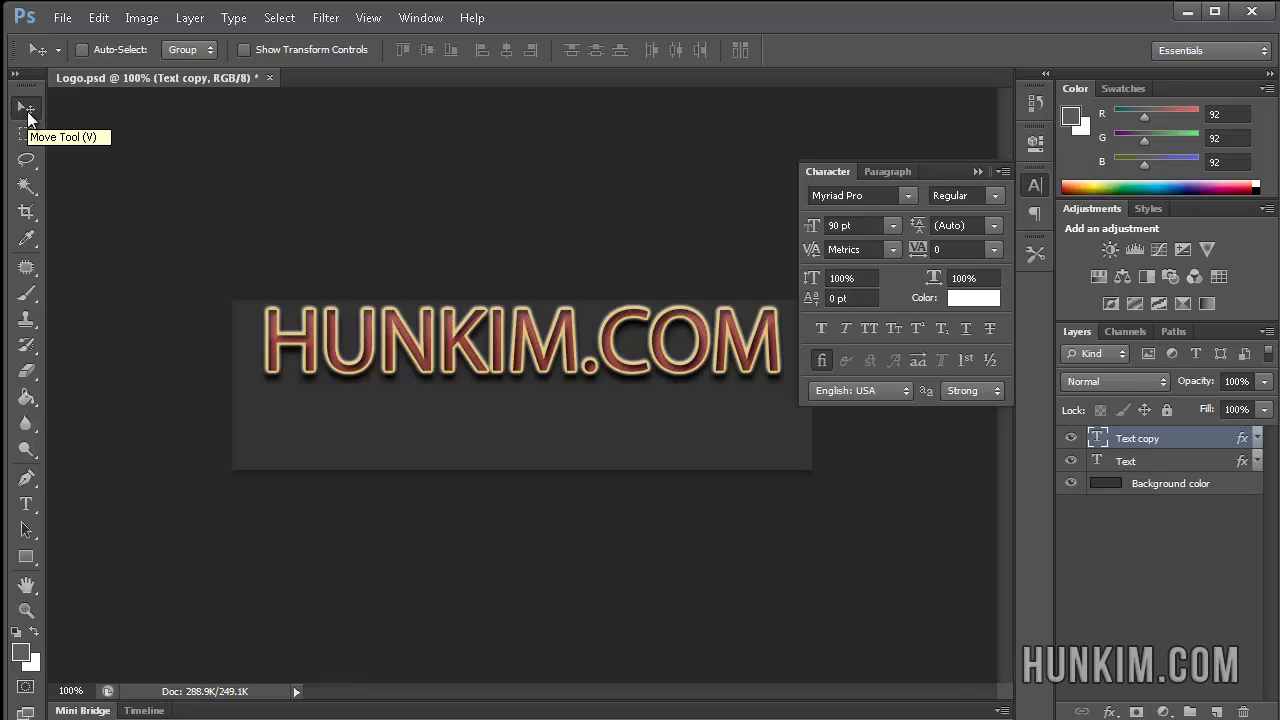
key("Down")
key("Down")
key("Down")
key("Down")
key("Down")
key("shift+Down")
key("shift+Down")
key("shift+Down")
key("shift+Down")
key("shift+Down")
key("shift+Down")
key("shift+Down")
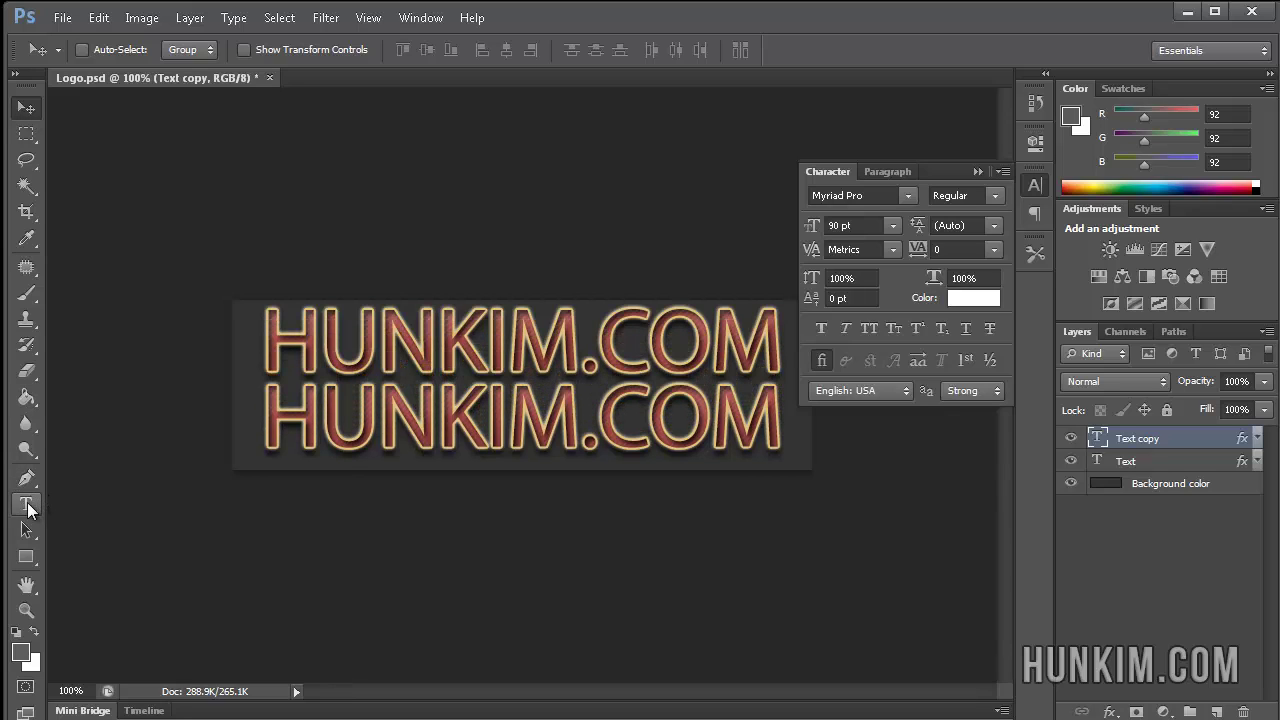
Retype the second line as 'FREE VIDEO', correcting the typo
left_click(27, 504)
left_click(383, 434)
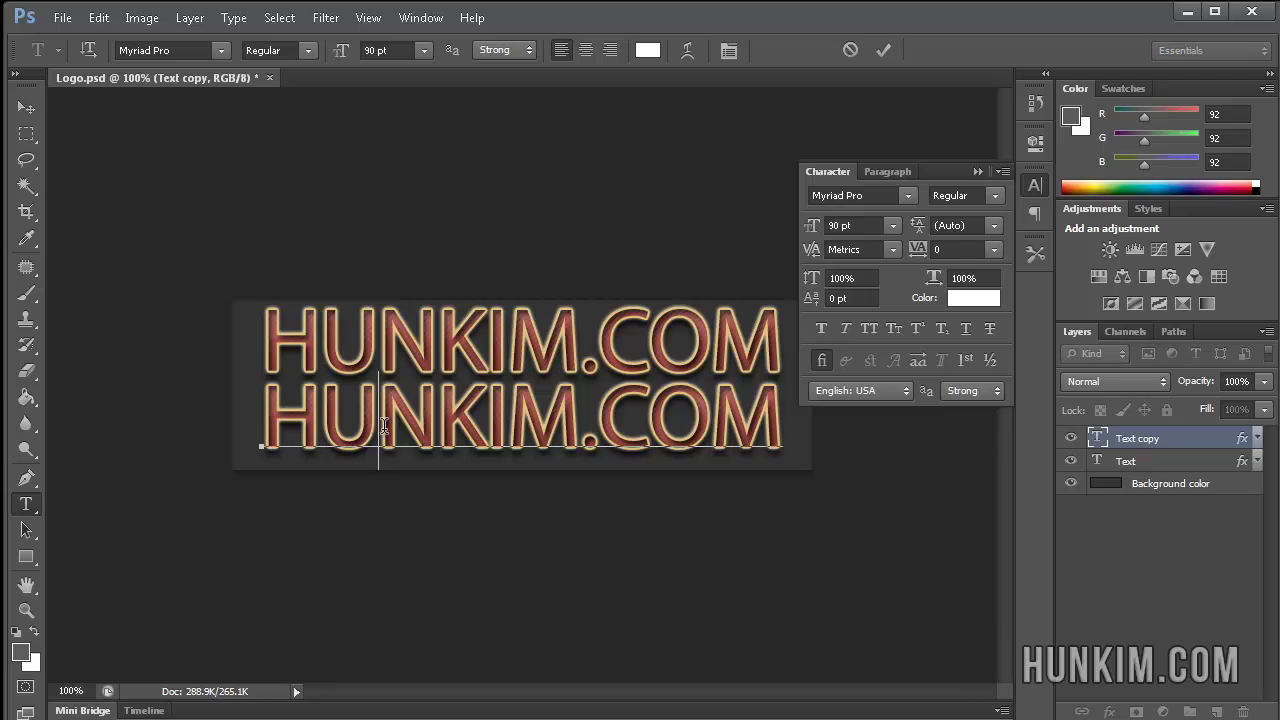
left_click(270, 418, "shift")
left_click(718, 404, "shift")
left_click(787, 409, "shift")
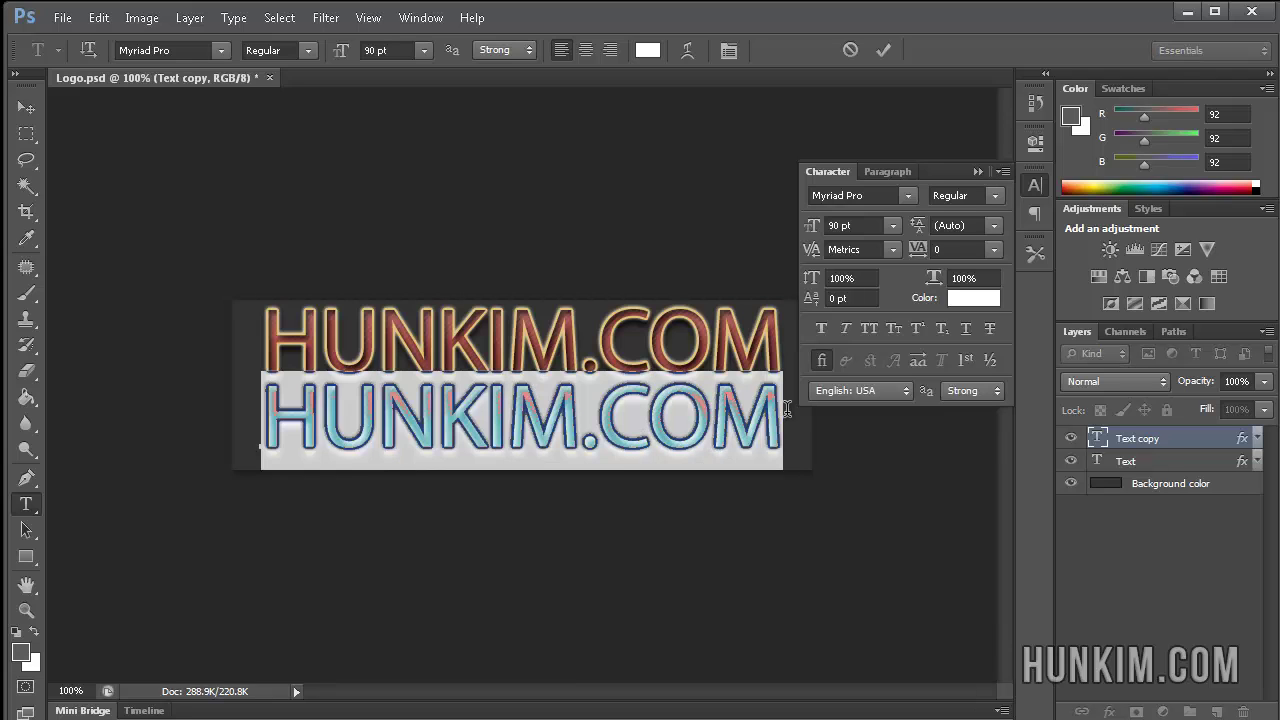
type("FREE VIJDE")
key("Left")
key("Left")
key("Left")
key("Delete")
key("End")
type("O")
key("ctrl+a")
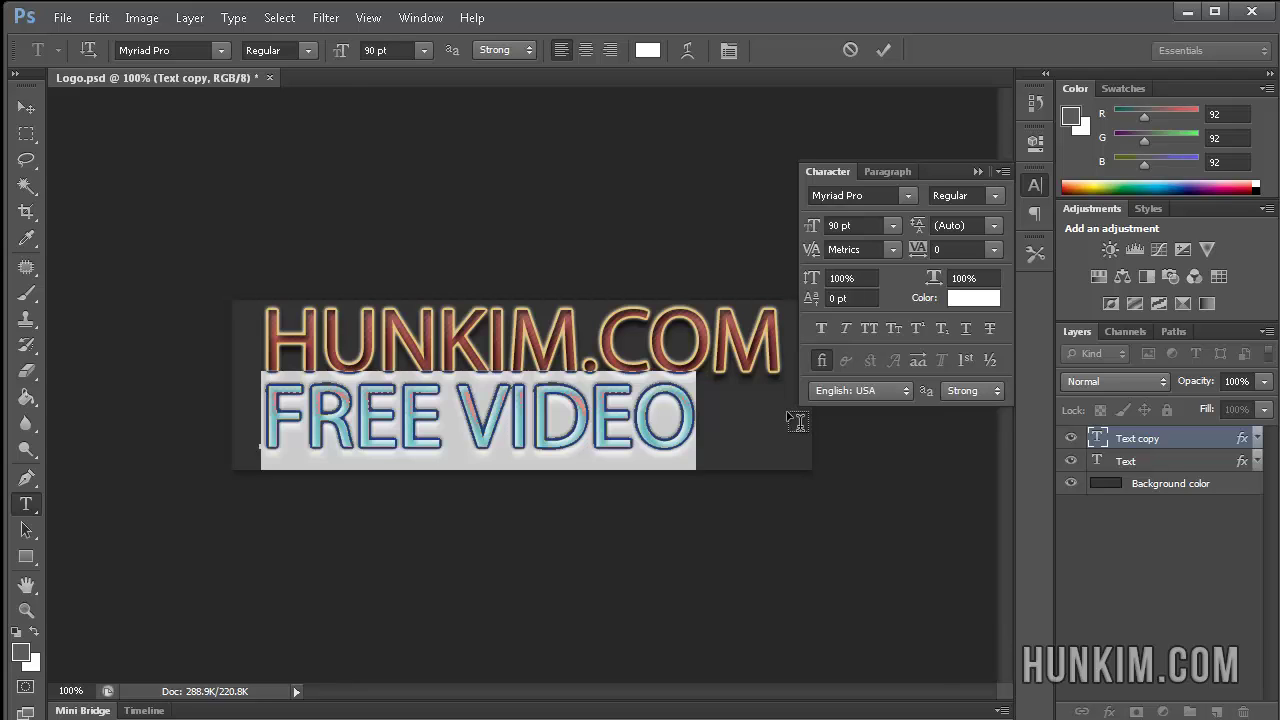
Set FREE VIDEO to 50 pt and append 'TUTORIALS' to the line
left_click(366, 50)
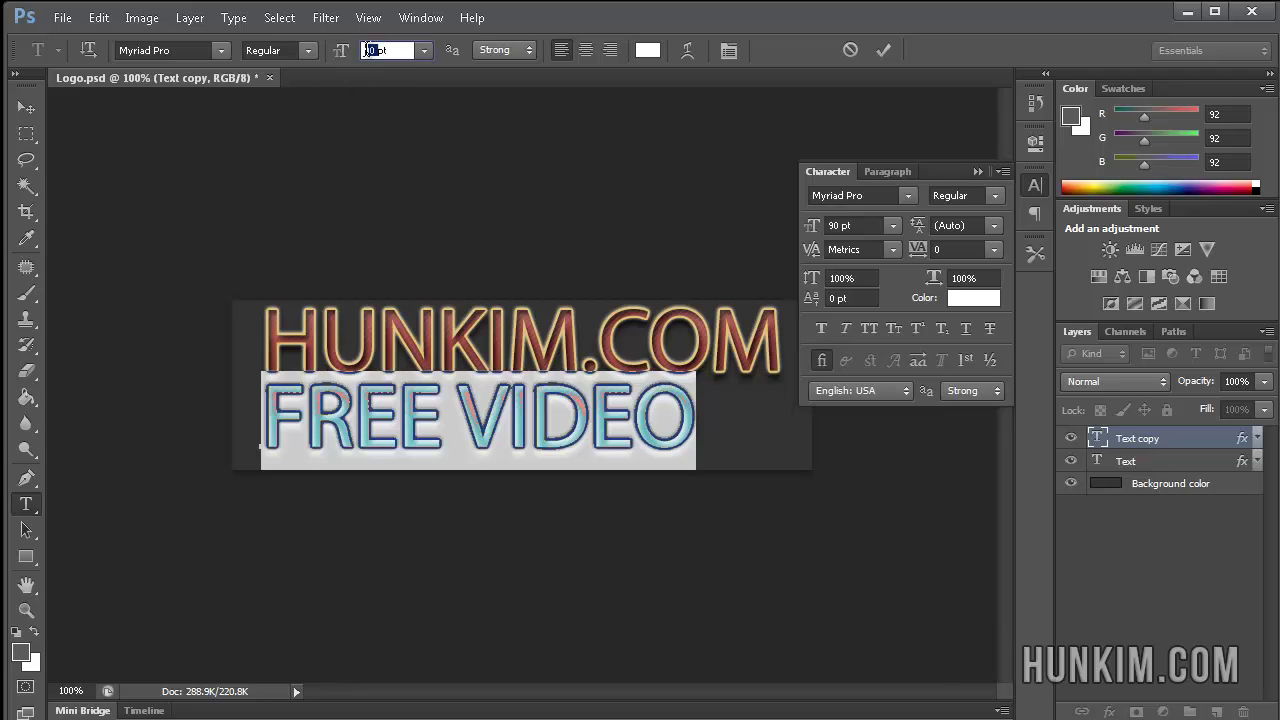
type("50")
key("Return")
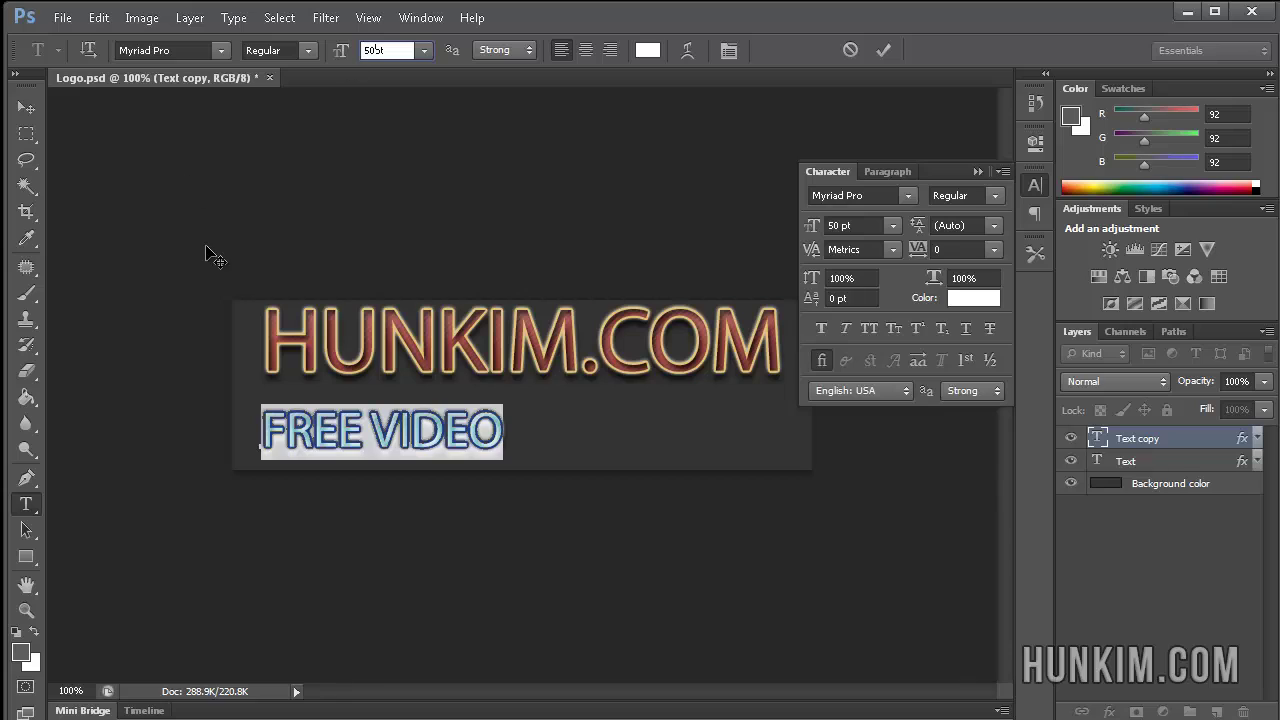
left_click(480, 430)
type("TUTORIALS")
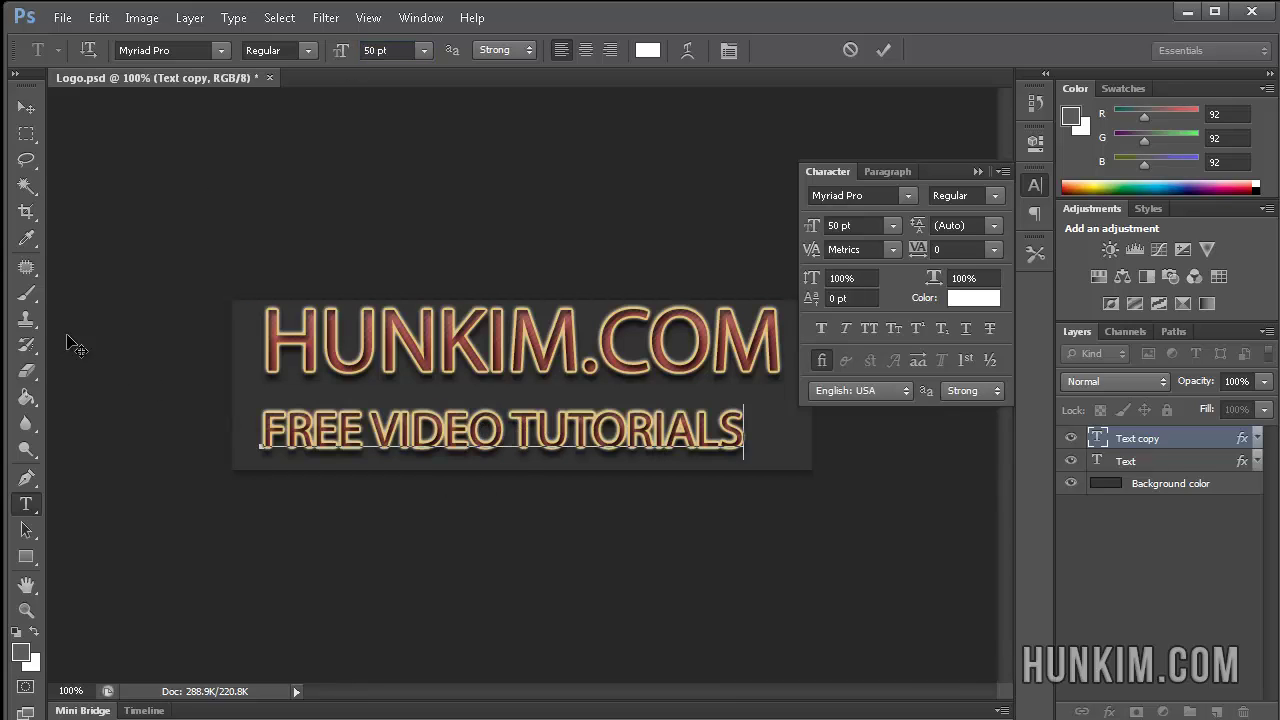
Try sizes 60, 53 and 54 pt for FREE VIDEO TUTORIALS, then nudge it under the title
triple_click(400, 415)
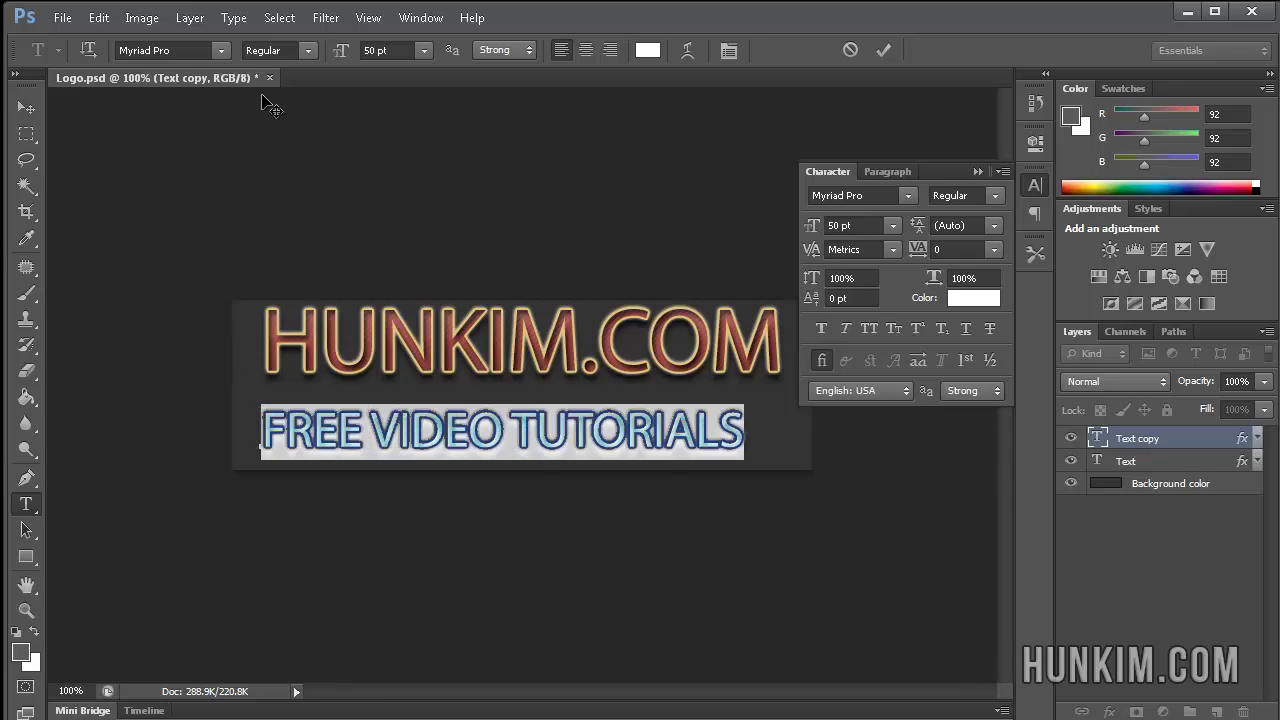
left_click(375, 48)
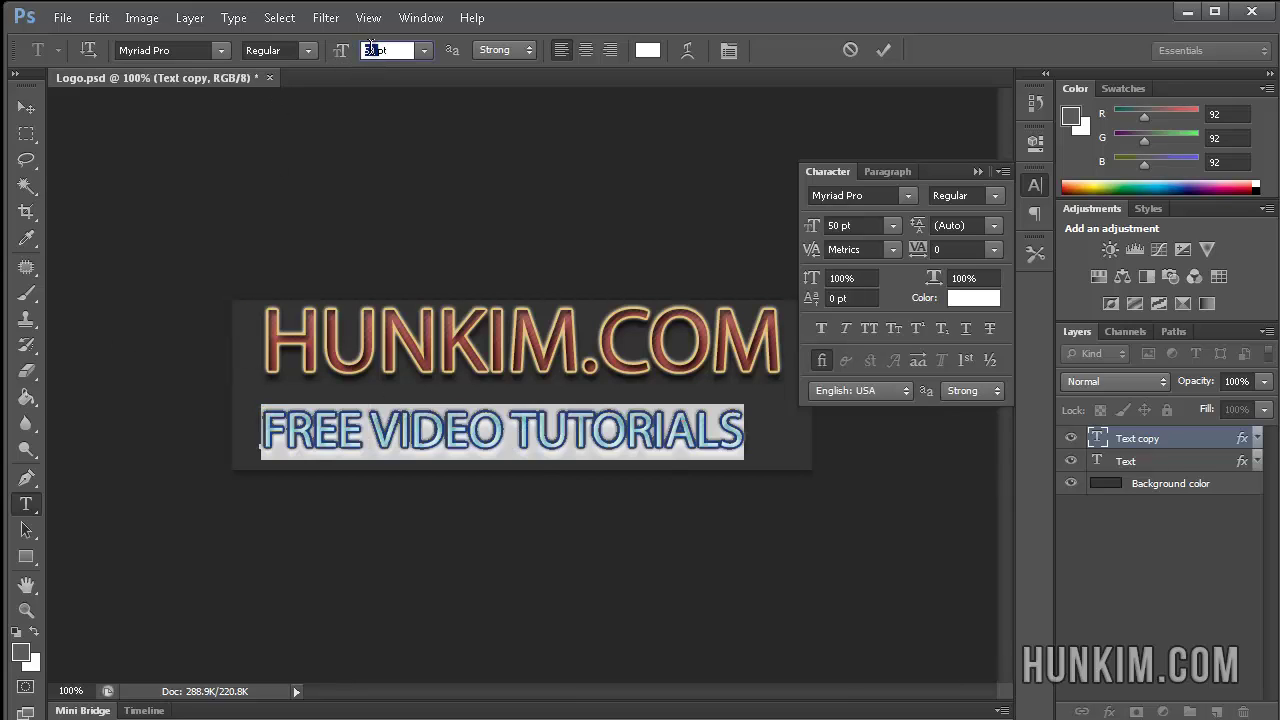
type("60")
key("Return")
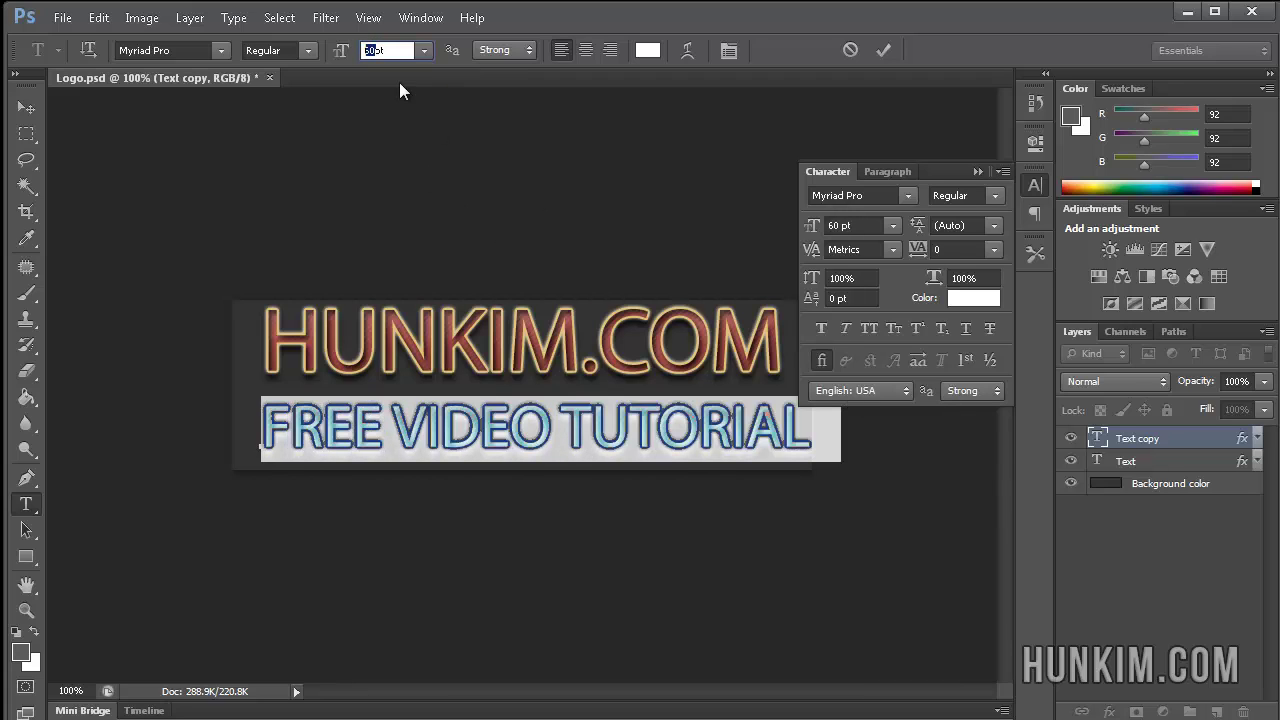
type("53")
key("Return")
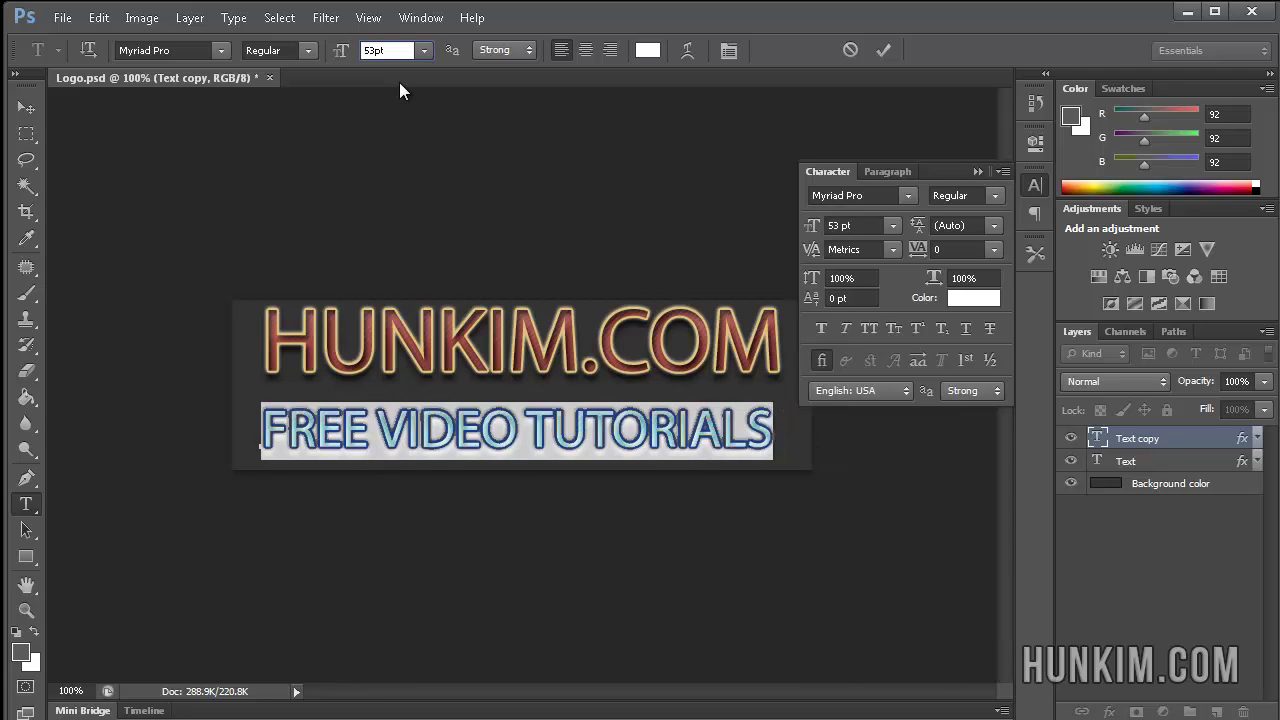
type("54")
key("Return")
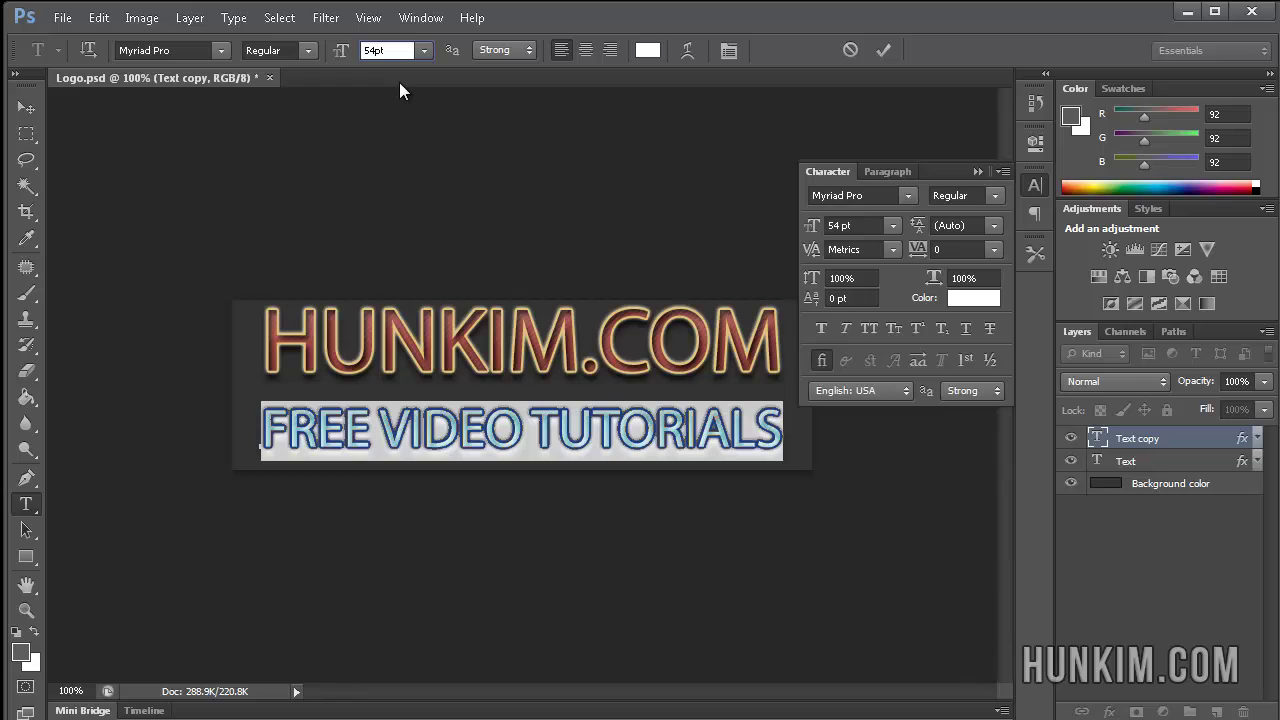
left_click(27, 108)
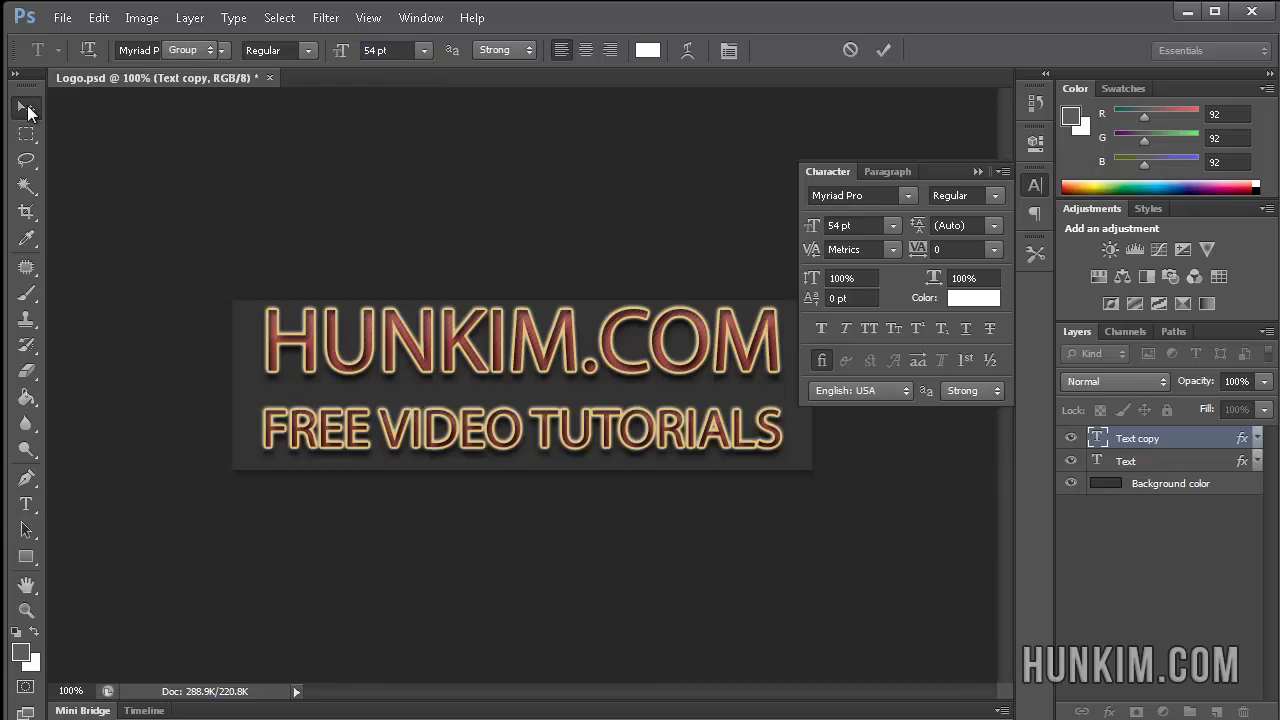
key("shift+Up")
key("shift+Up")
key("shift+Down")
key("Up")
key("Up")
key("Up")
key("Up")
key("Up")
key("Up")
key("Up")
key("Up")
key("Up")
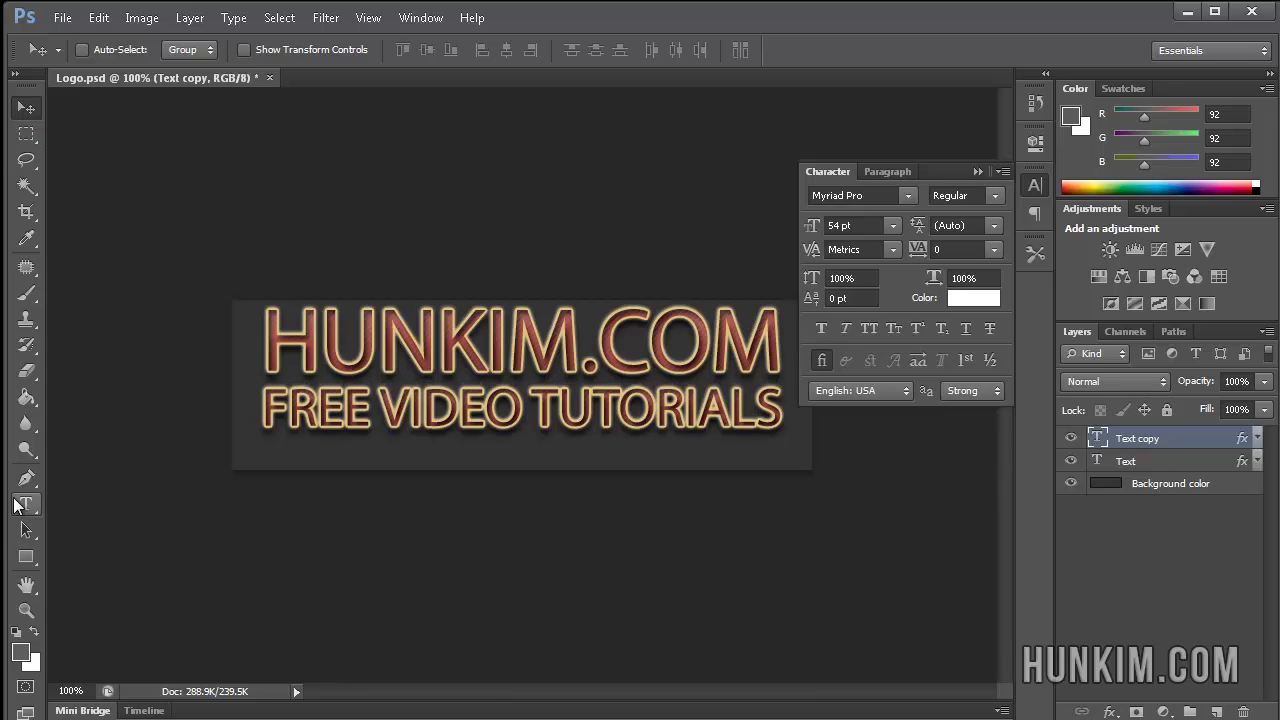
Set the subtitle to 53.5 pt and nudge it down a few pixels
left_click(26, 503)
left_click(370, 415)
triple_click(370, 415)
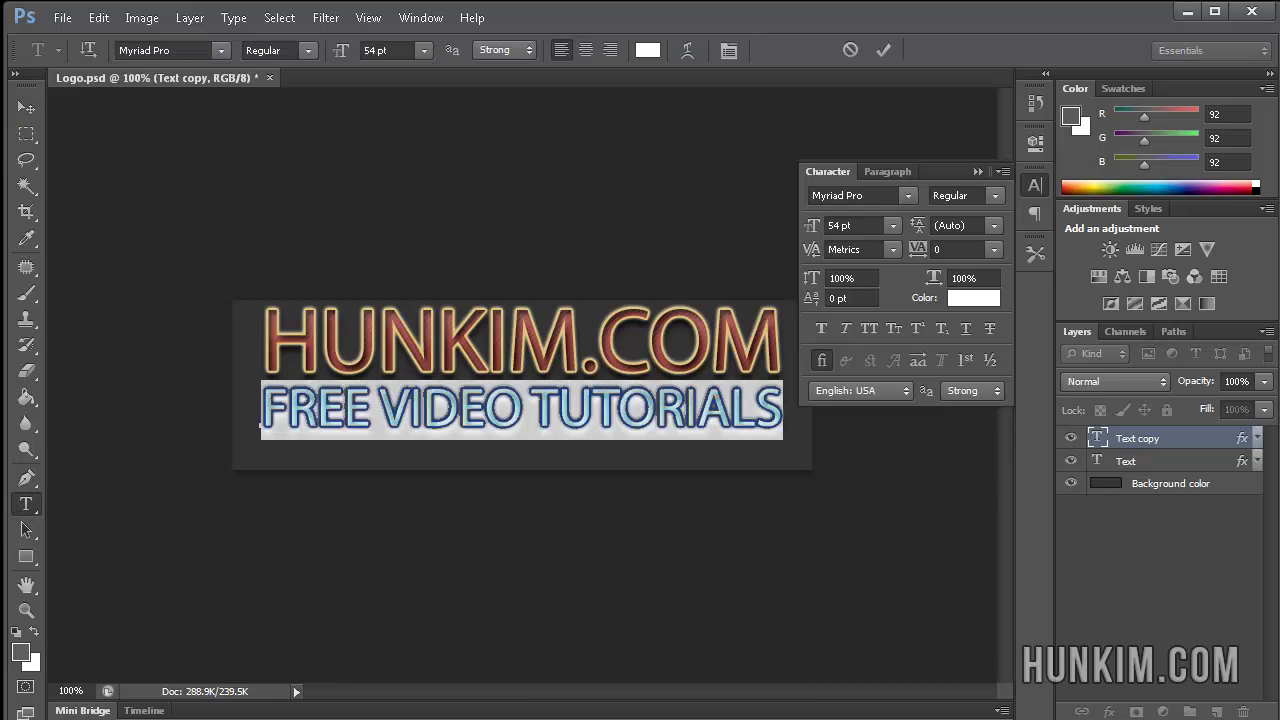
left_click(372, 50)
type("5")
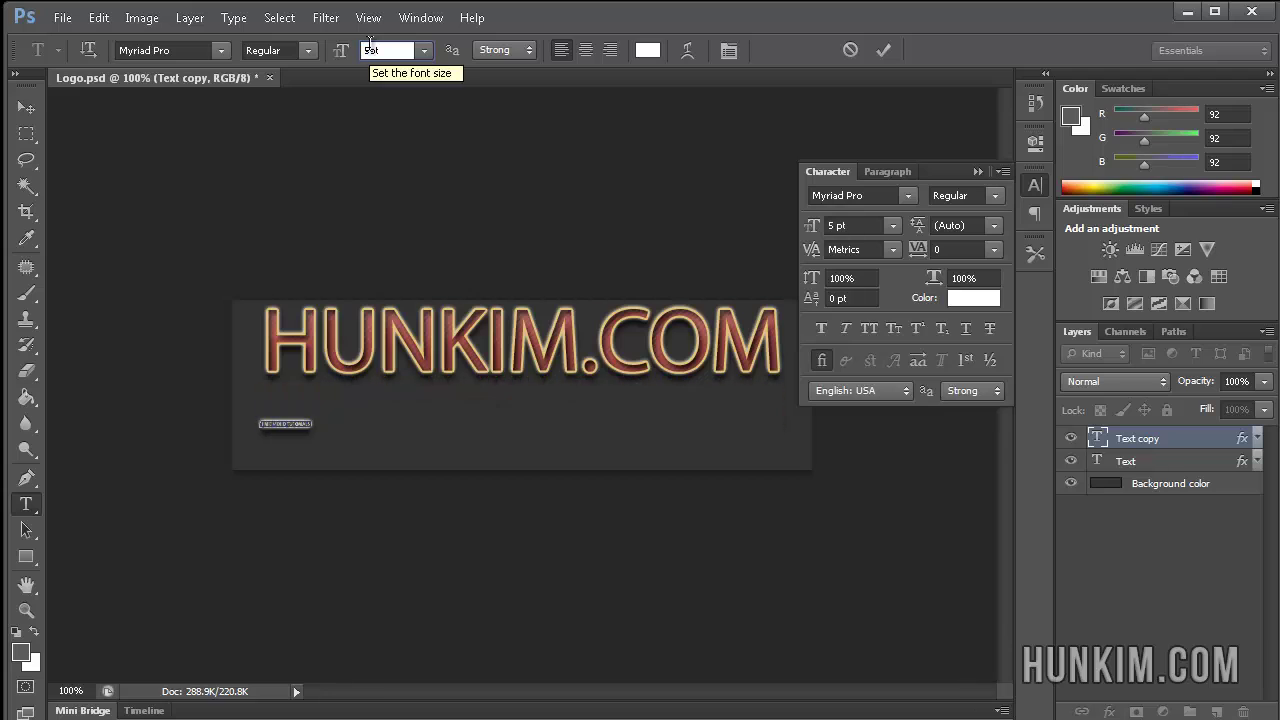
type("3.5")
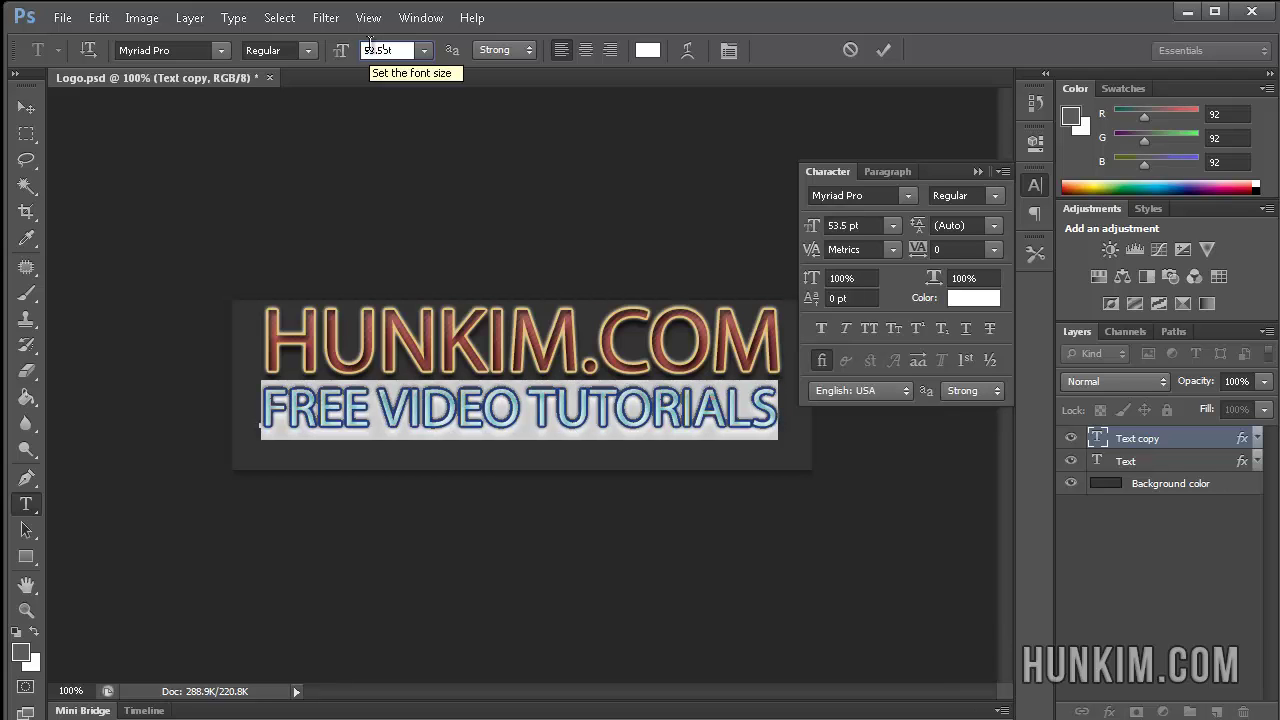
left_click(39, 105)
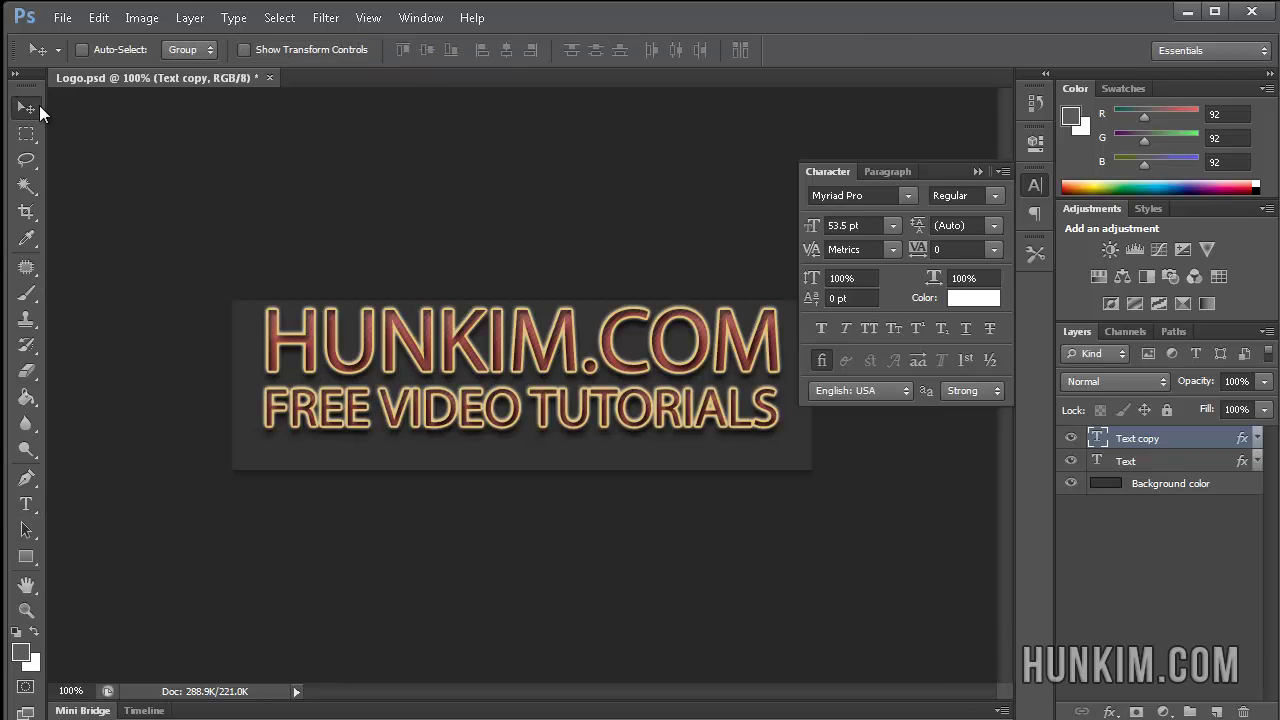
key("Down")
key("Down")
key("Down")
key("Down")
key("Down")
key("Down")
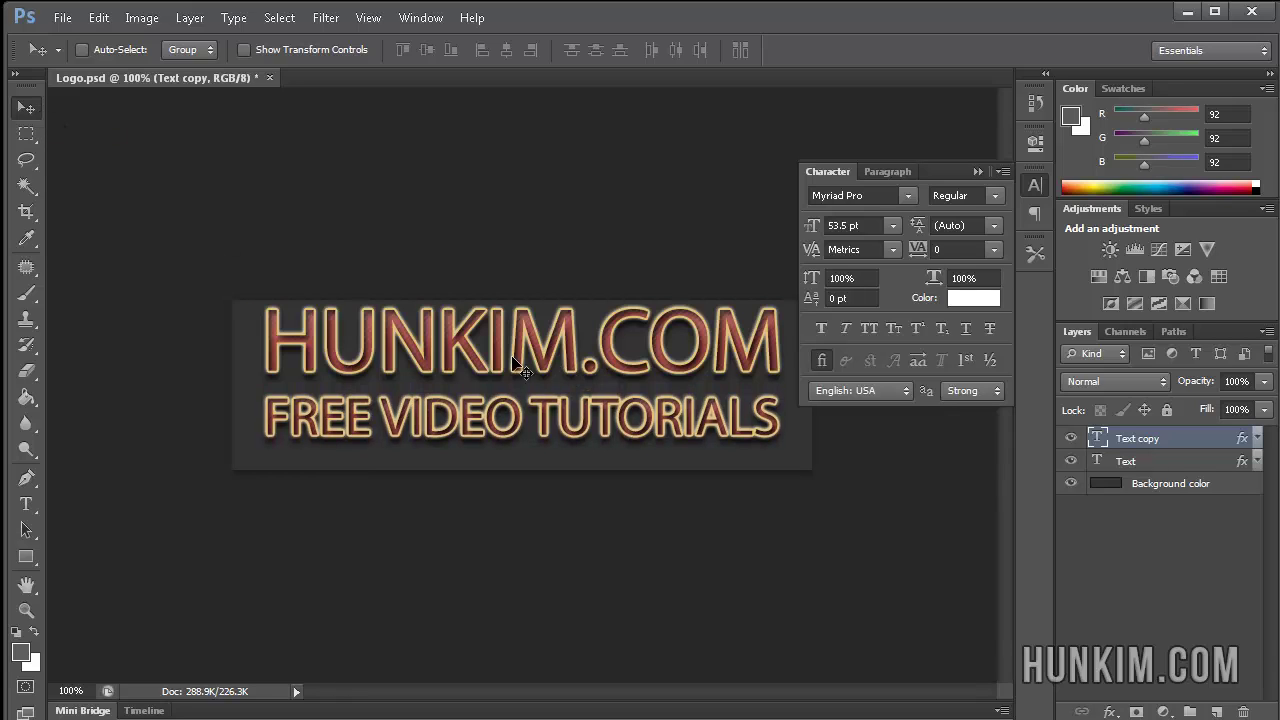
Rename the Text copy layer to 'FREE video tutorials'
left_click(1071, 438)
double_click(1144, 440)
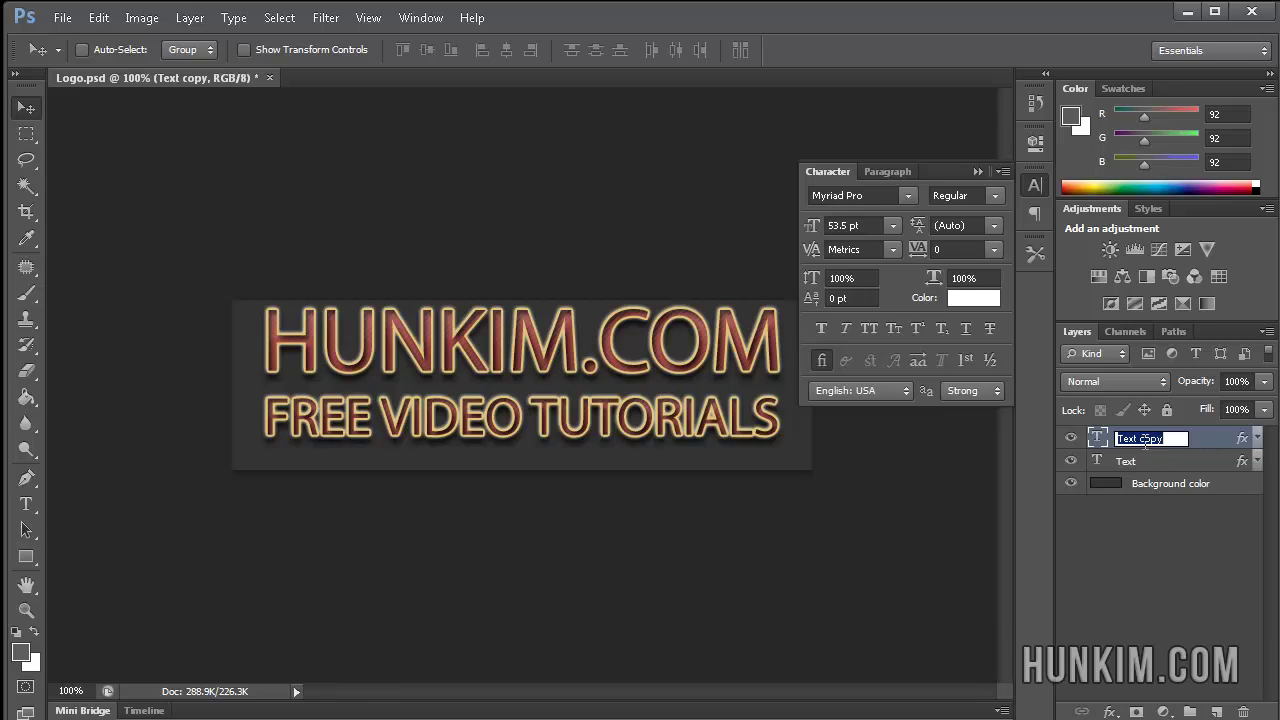
left_click(1071, 439)
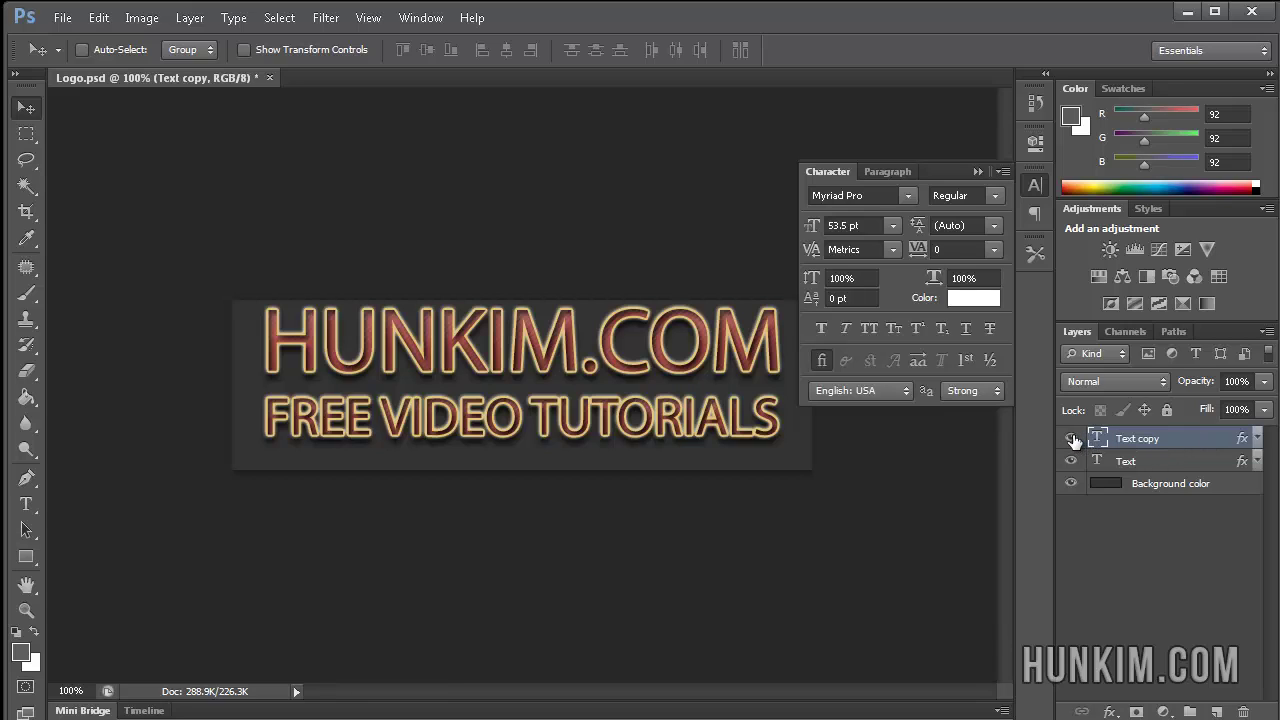
left_click(1072, 439)
double_click(1145, 437)
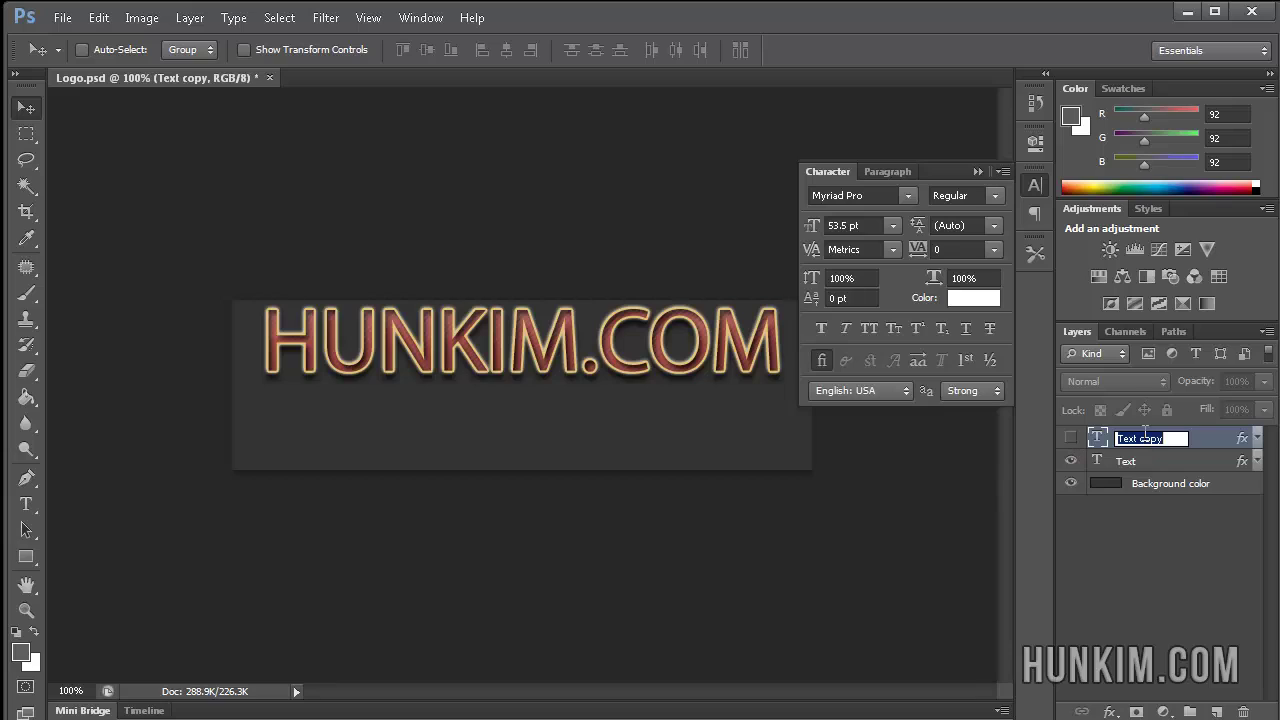
left_click(1071, 438)
type("FREE video tutor")
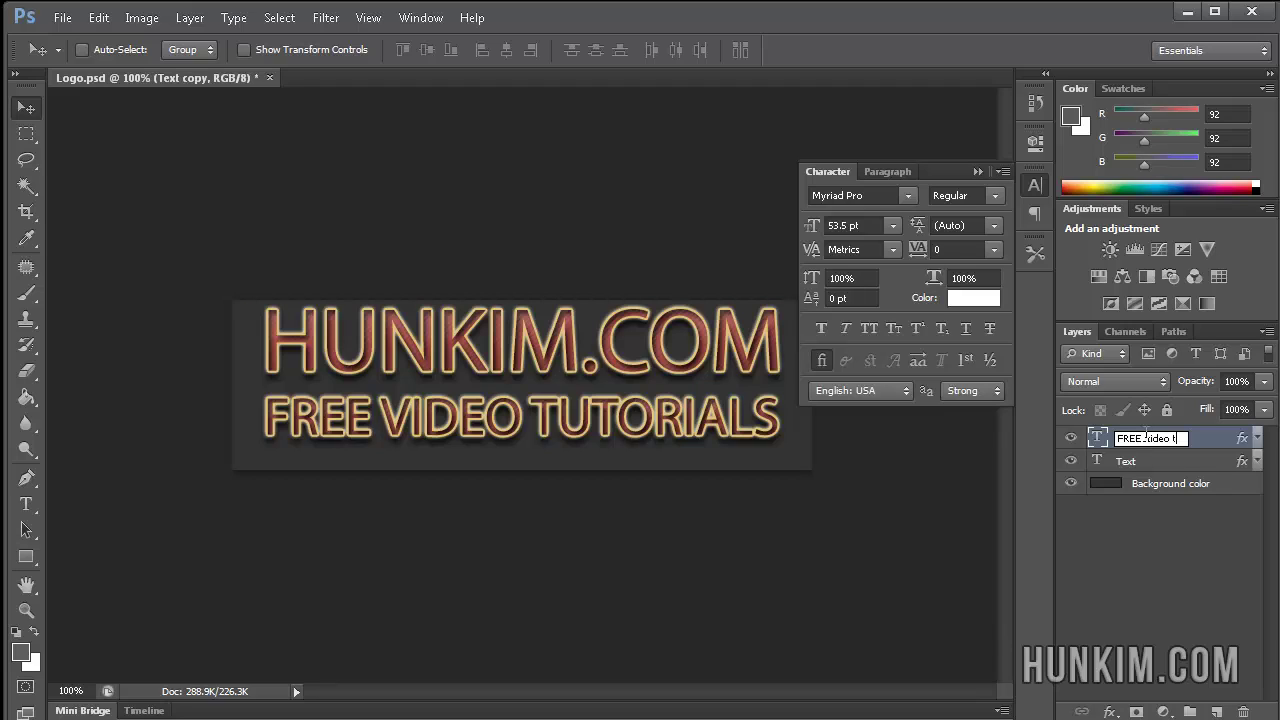
type("ials")
key("Return")
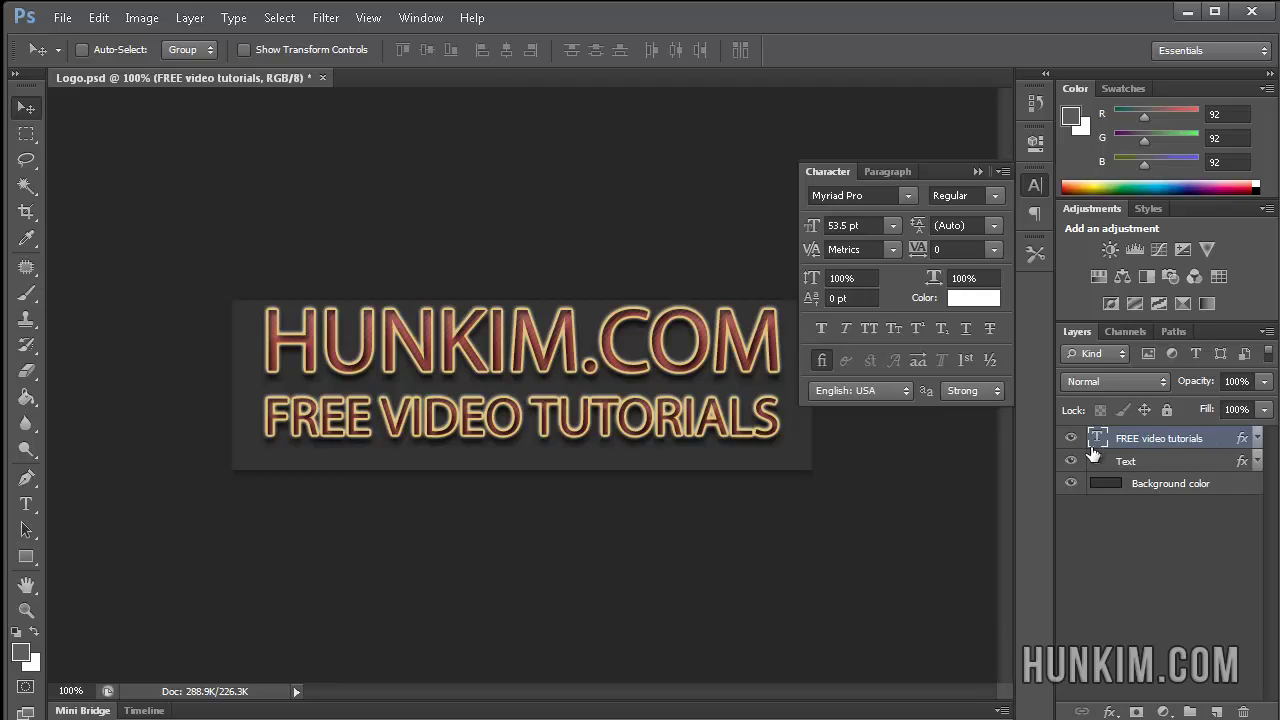
Rename the title layer to 'hunkim.com'
left_click(1071, 461)
double_click(1125, 461)
type("m.co")
key("Return")
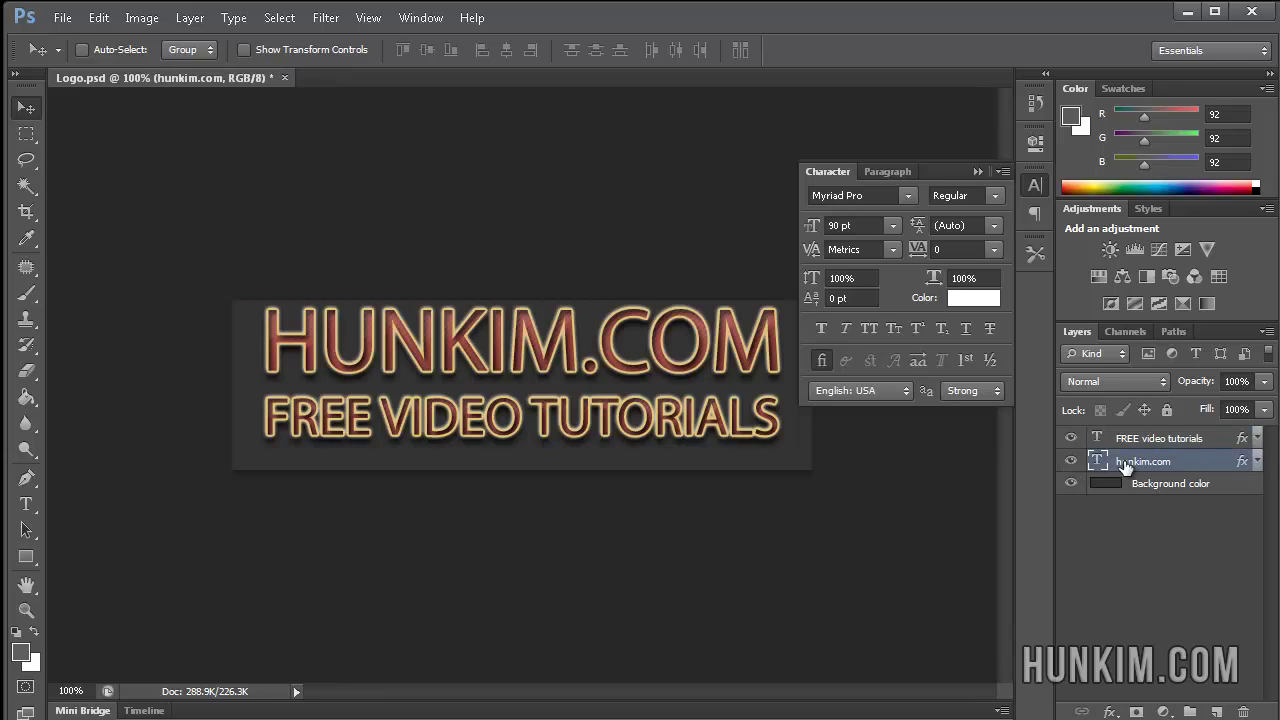
Open the hunkim.com layer's Layer Style and close it, keeping its effects
double_click(1207, 463)
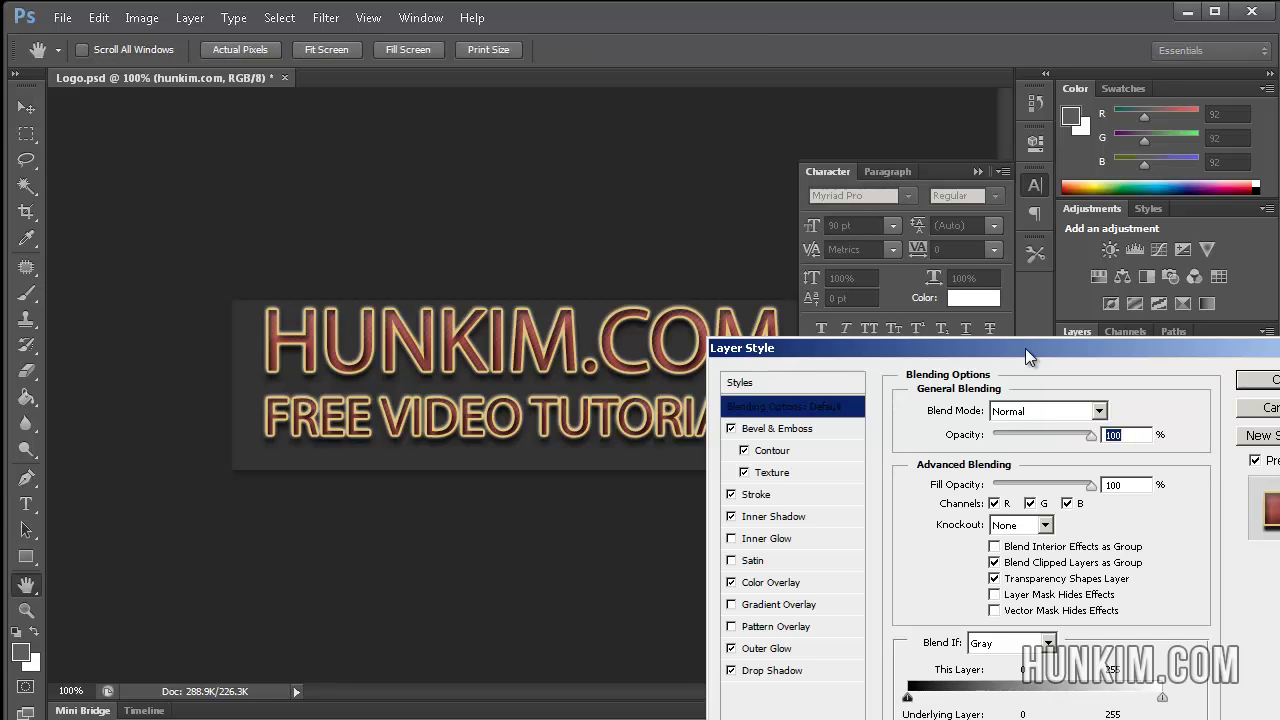
left_click_drag(1024, 356, 1140, 242)
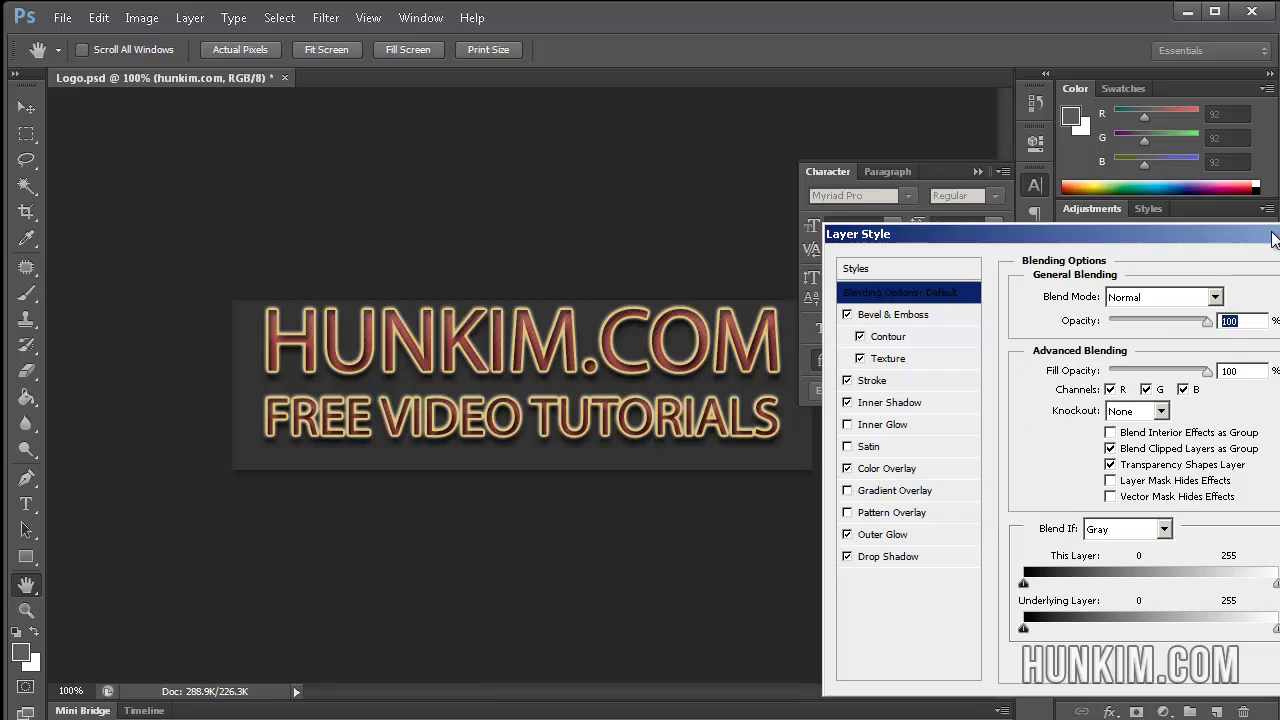
left_click_drag(1273, 240, 1181, 266)
key("Return")
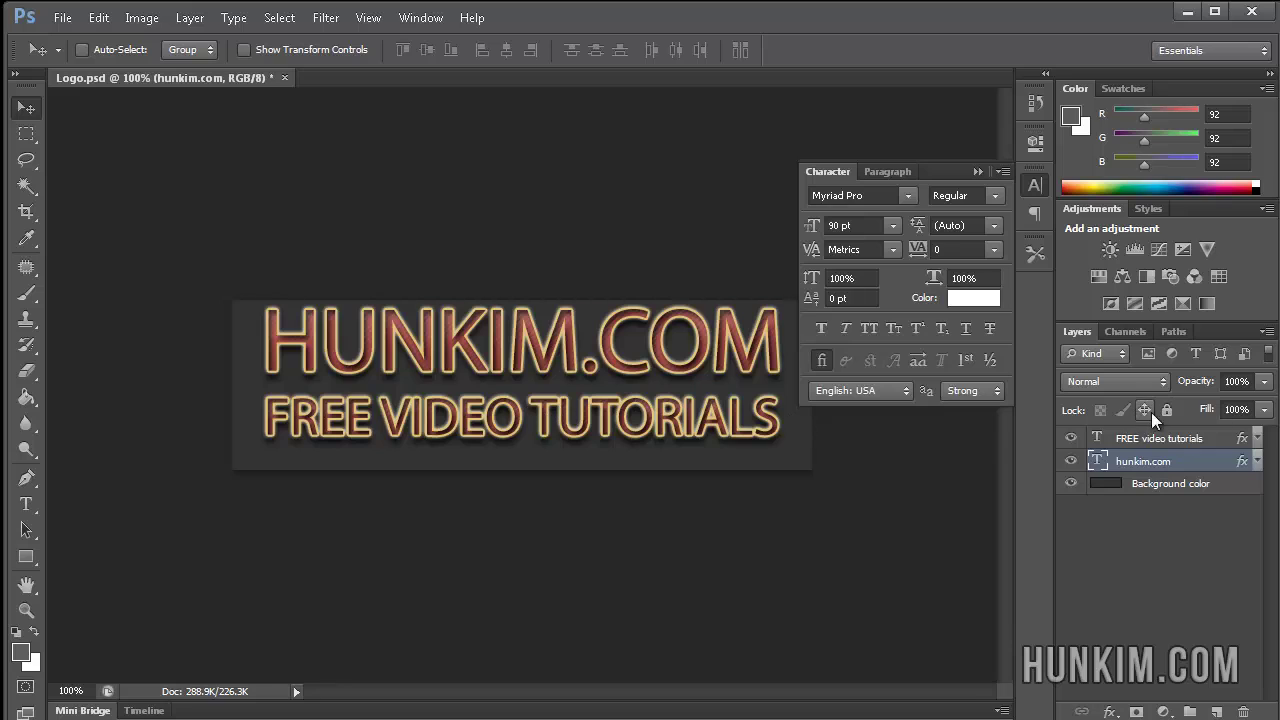
Reduce the FREE video tutorials layer's Stroke size to 1 px
double_click(1215, 438)
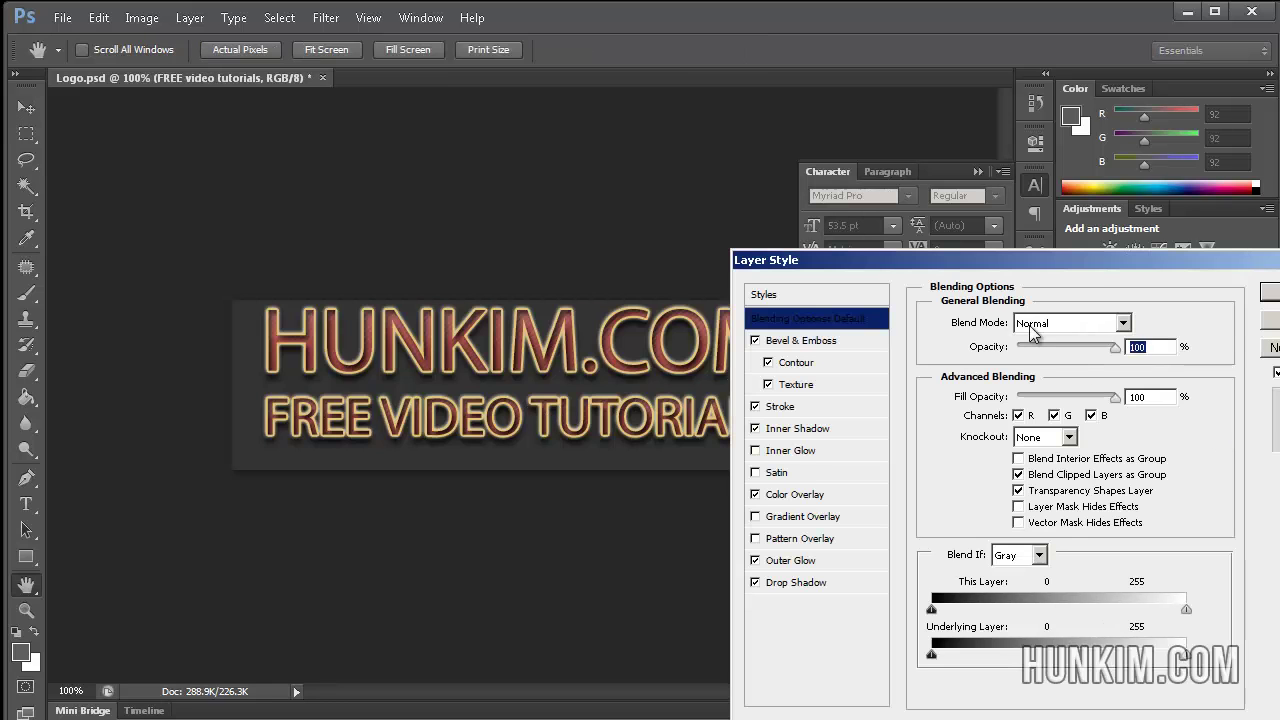
left_click_drag(934, 265, 956, 168)
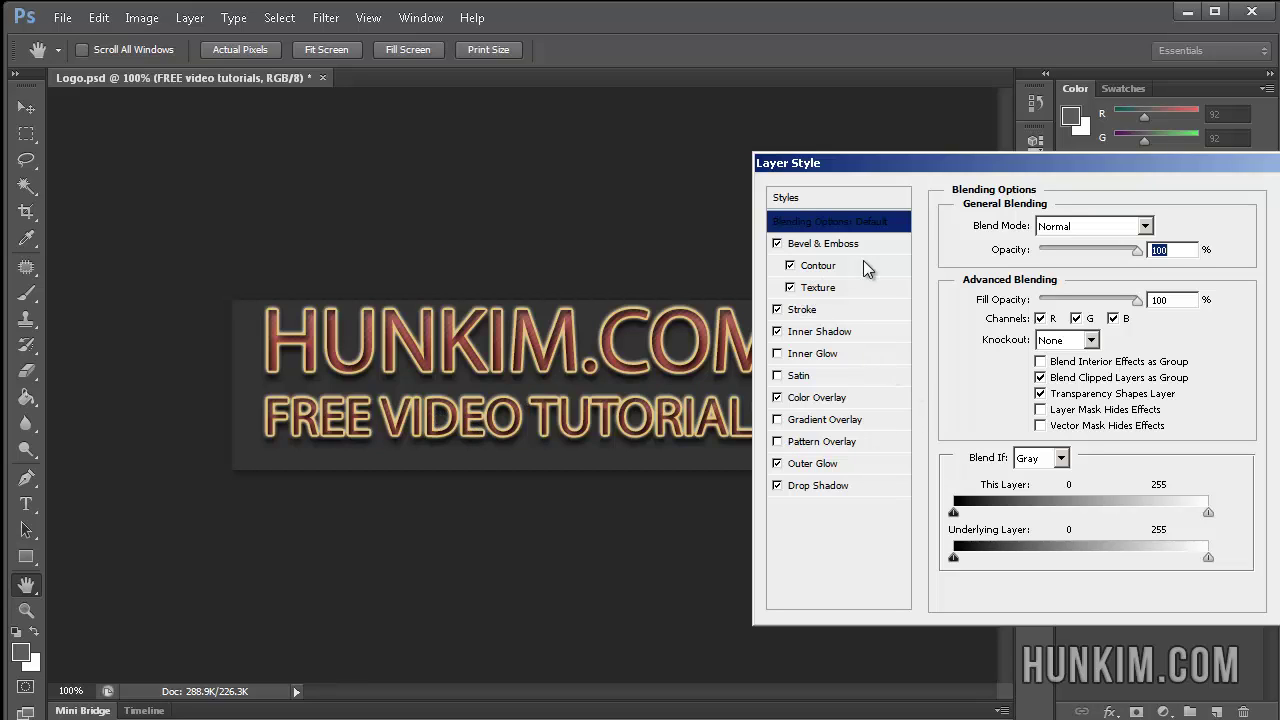
left_click(777, 310)
left_click(777, 310)
left_click(831, 310)
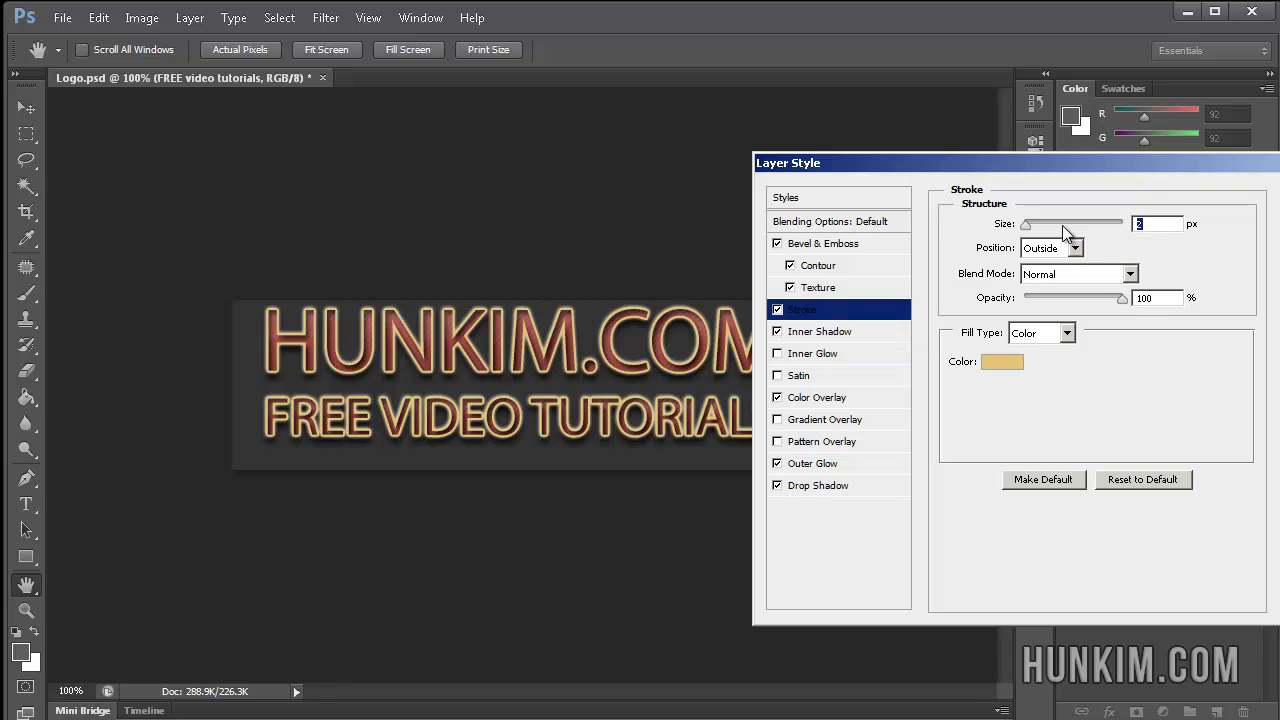
type("1")
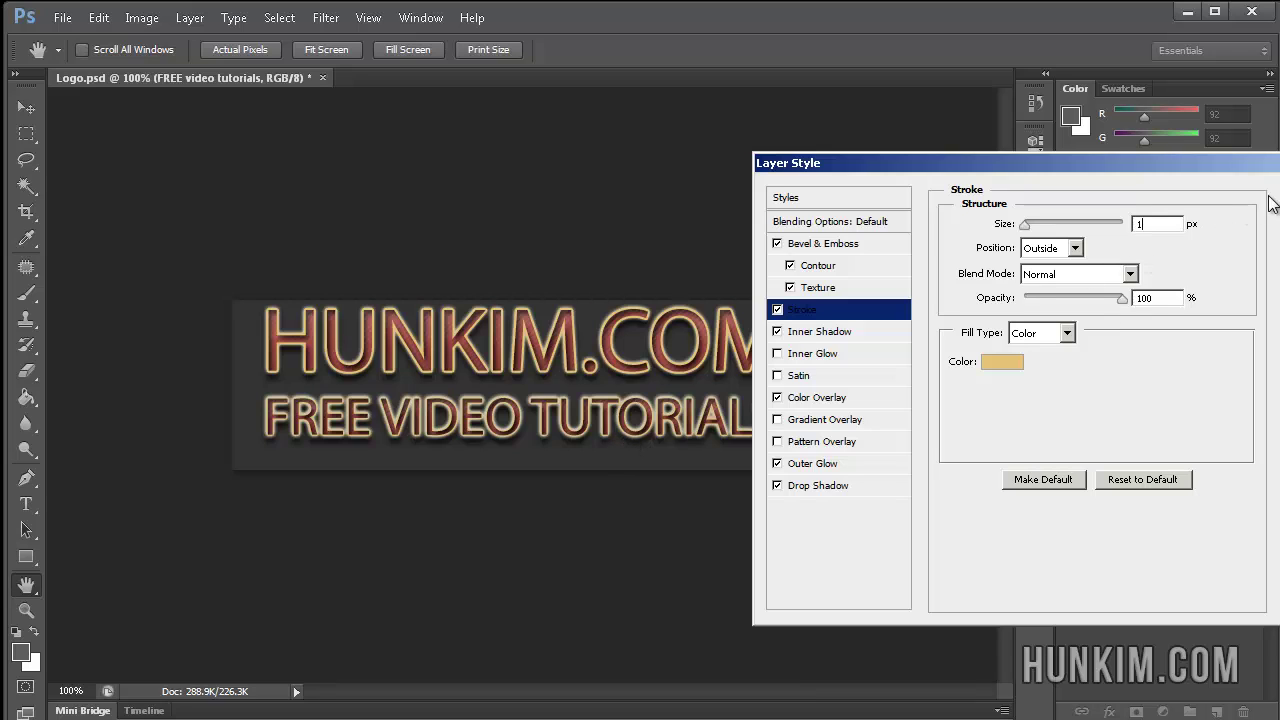
key("Return")
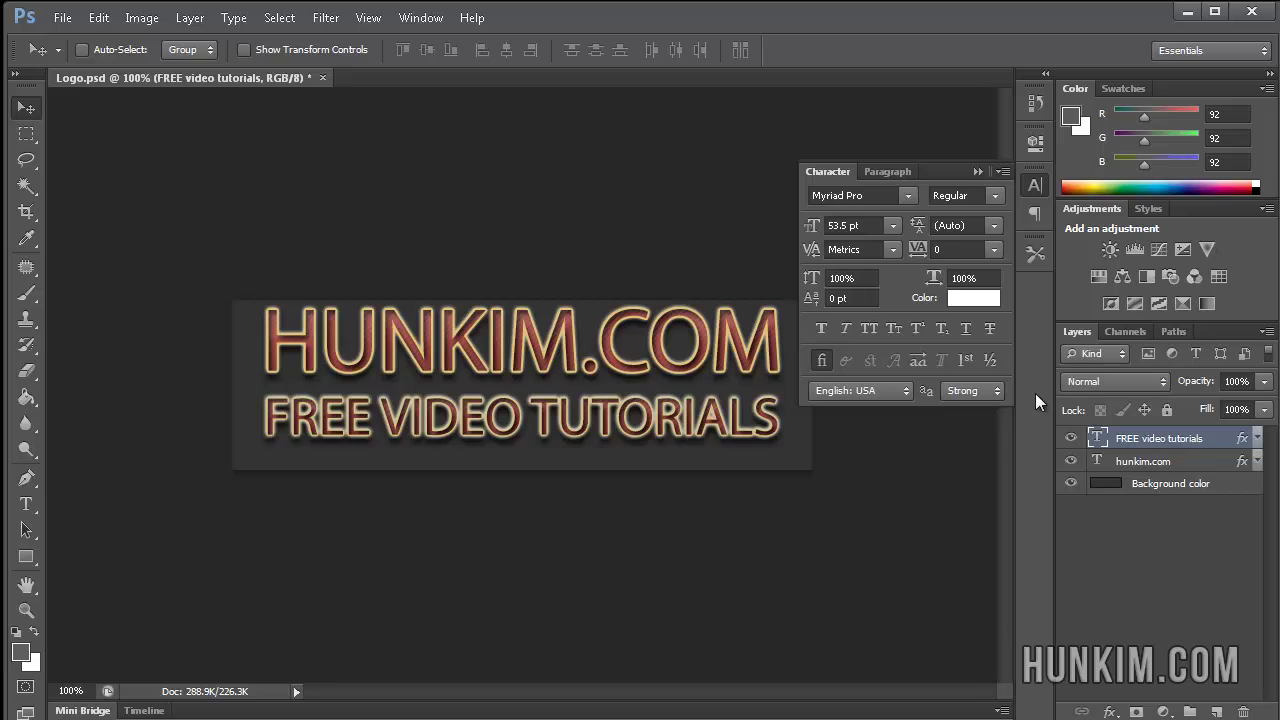
Set the FREE video tutorials layer's Outer Glow size to 3 px
double_click(1215, 441)
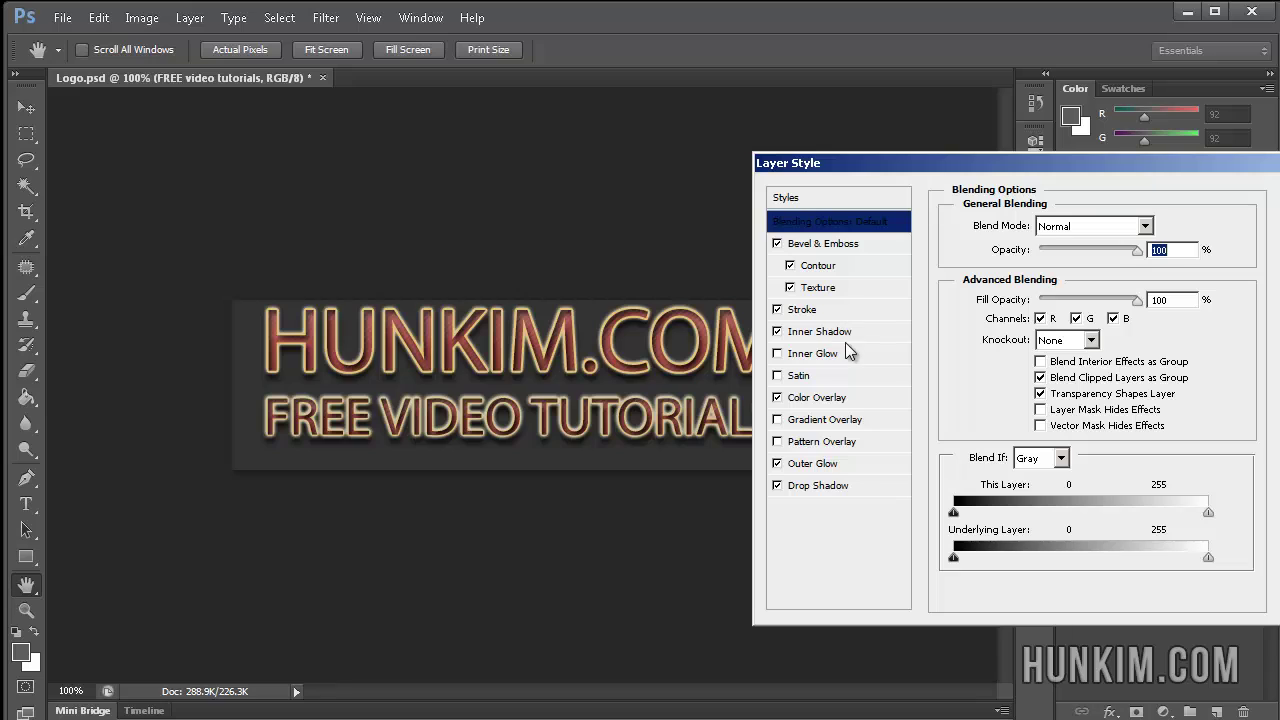
left_click(840, 466)
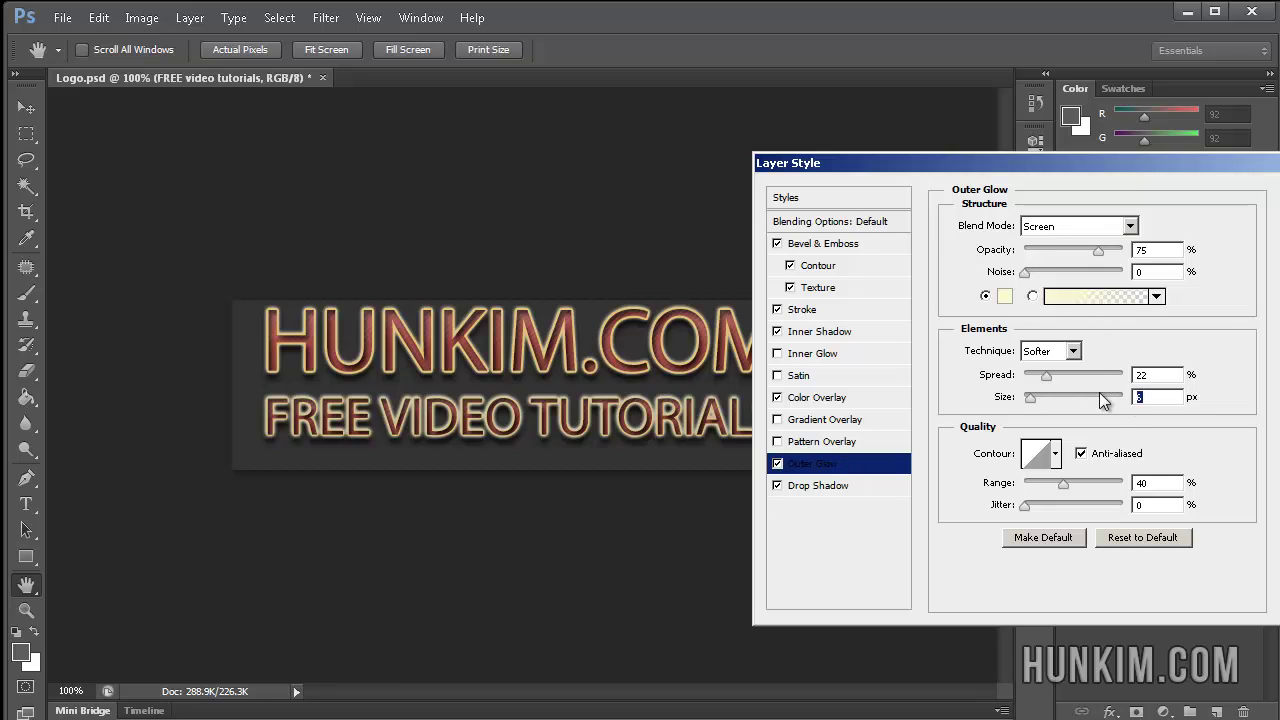
type("3")
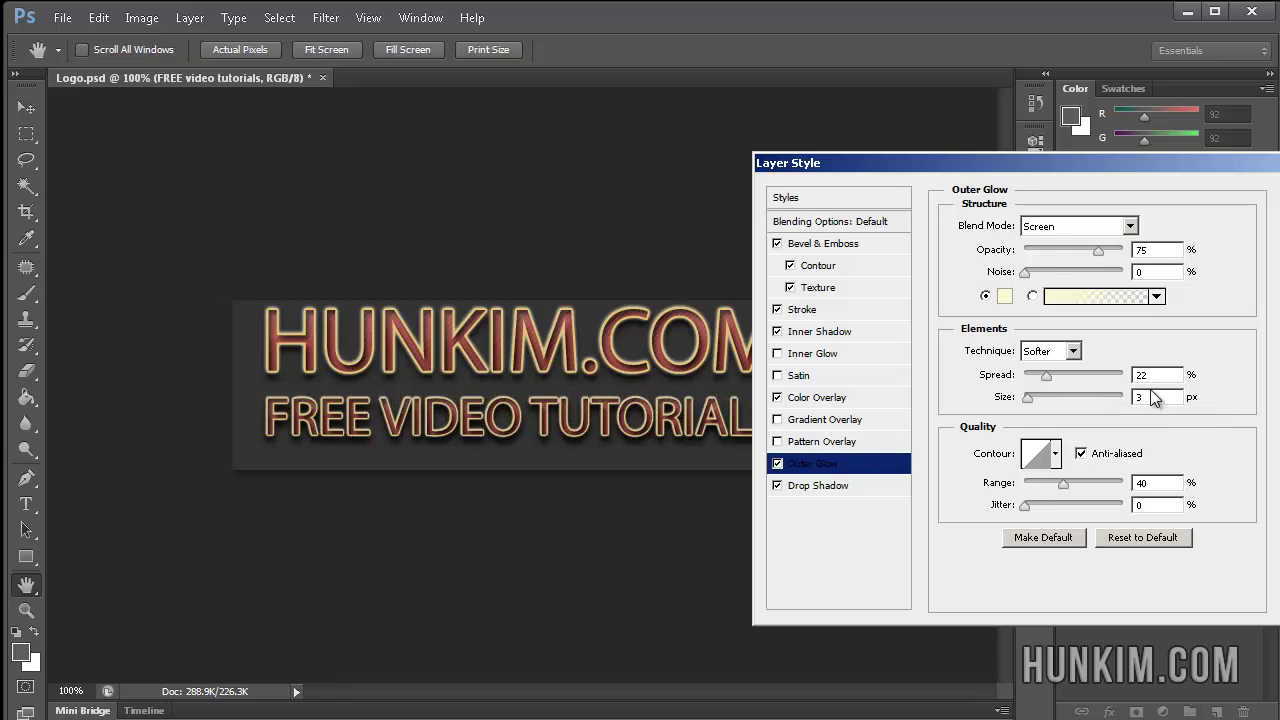
key("Return")
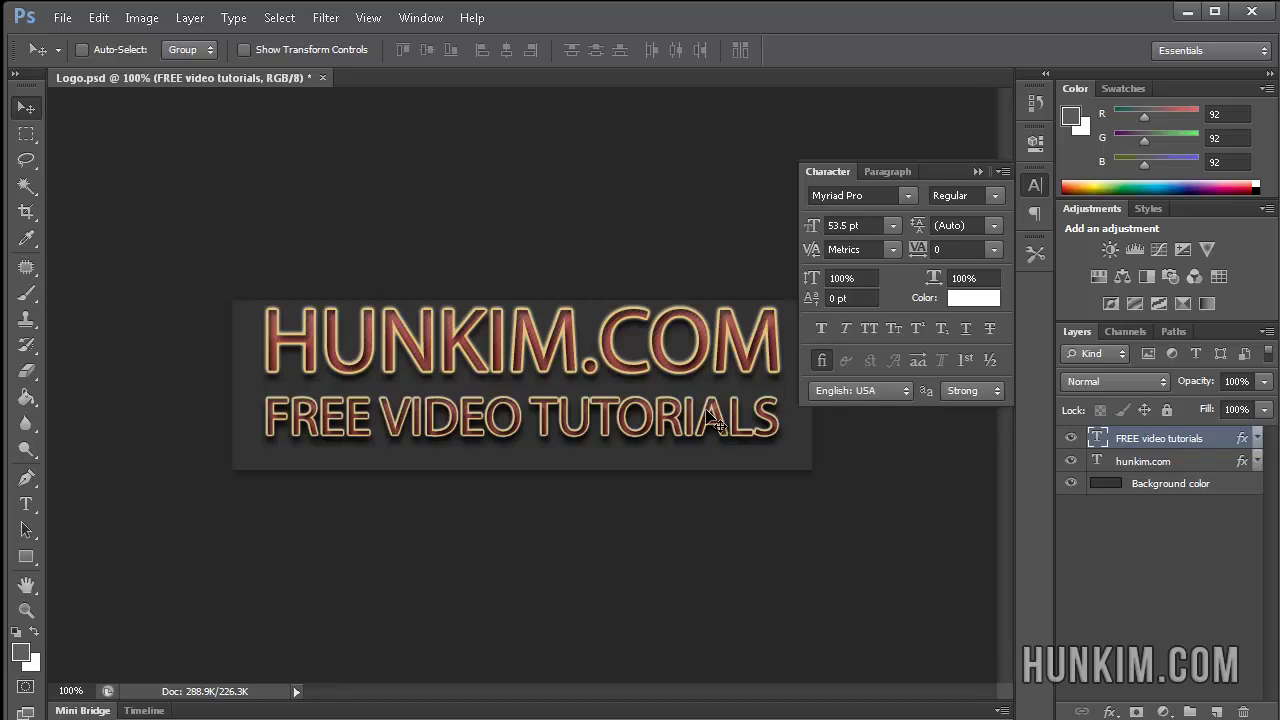
Raise that Outer Glow size to 4 px
double_click(1205, 438)
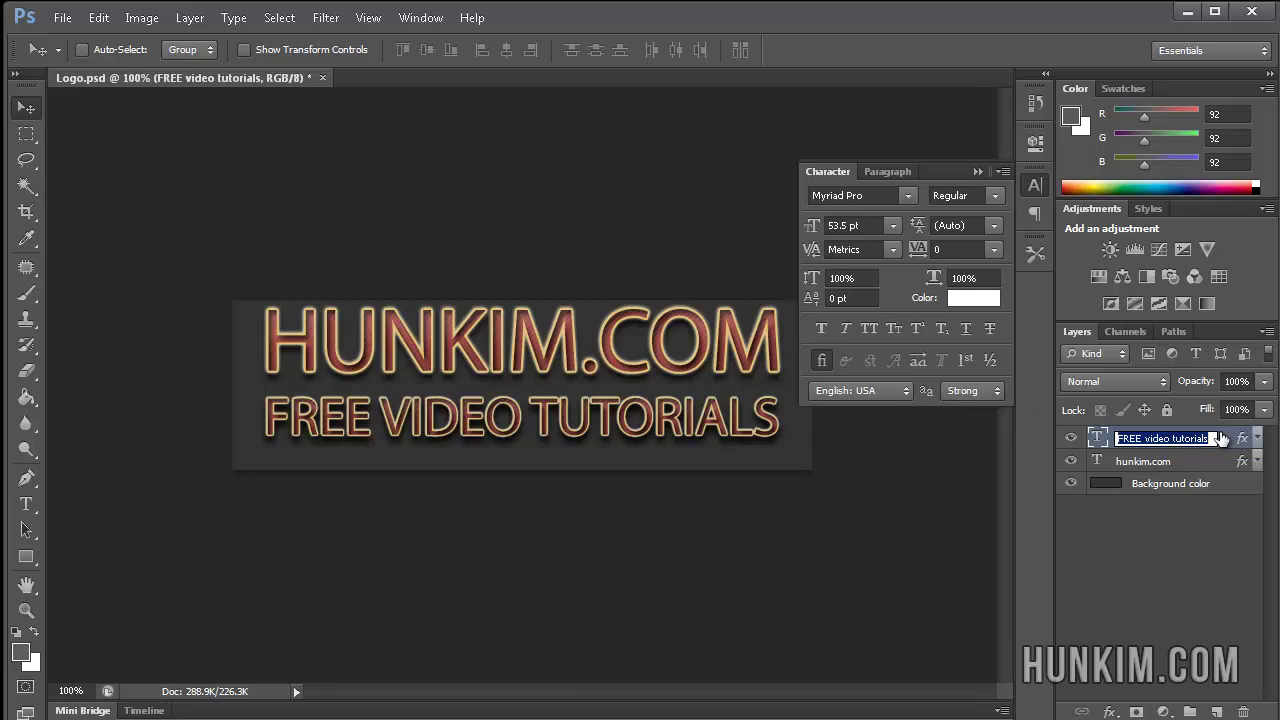
double_click(1225, 437)
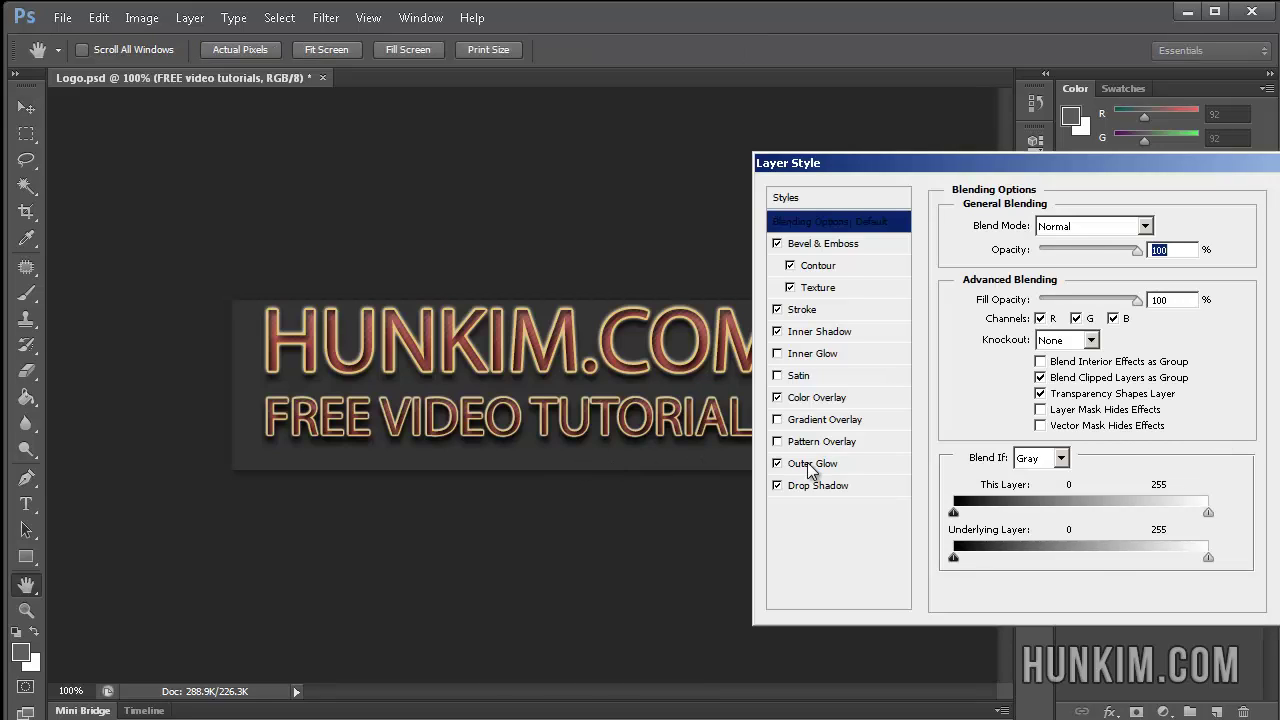
left_click(812, 466)
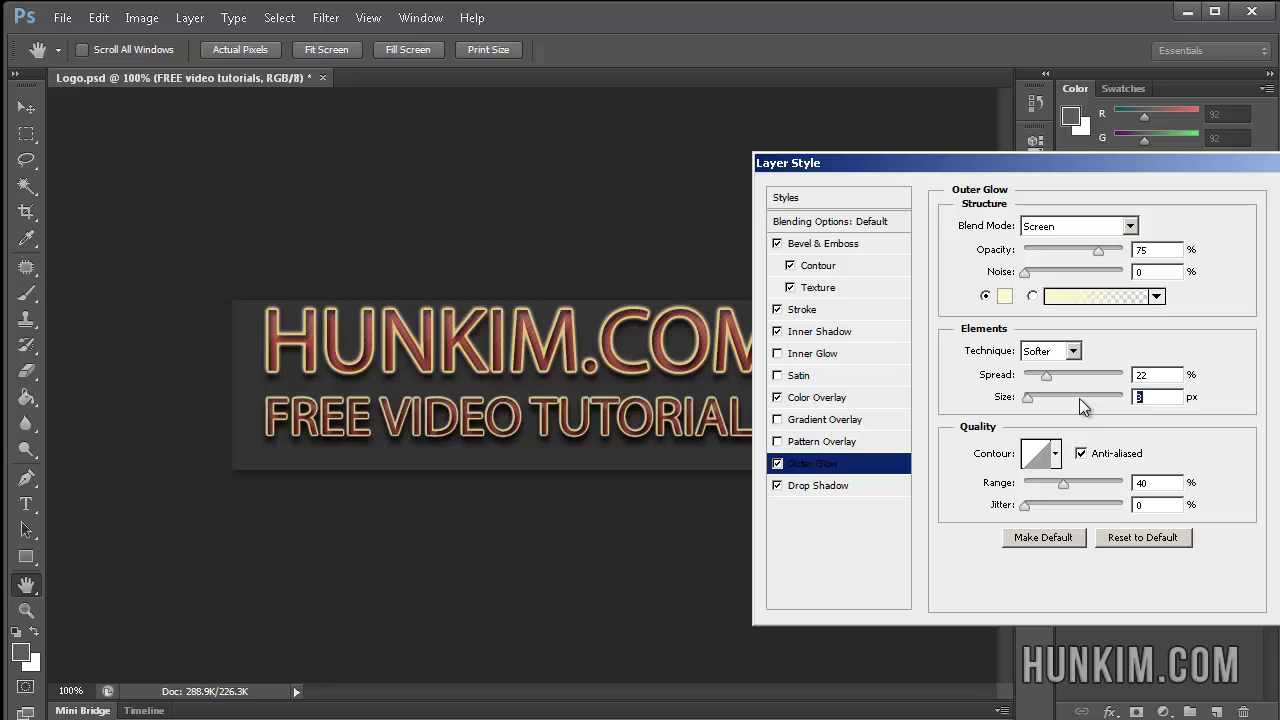
type("4")
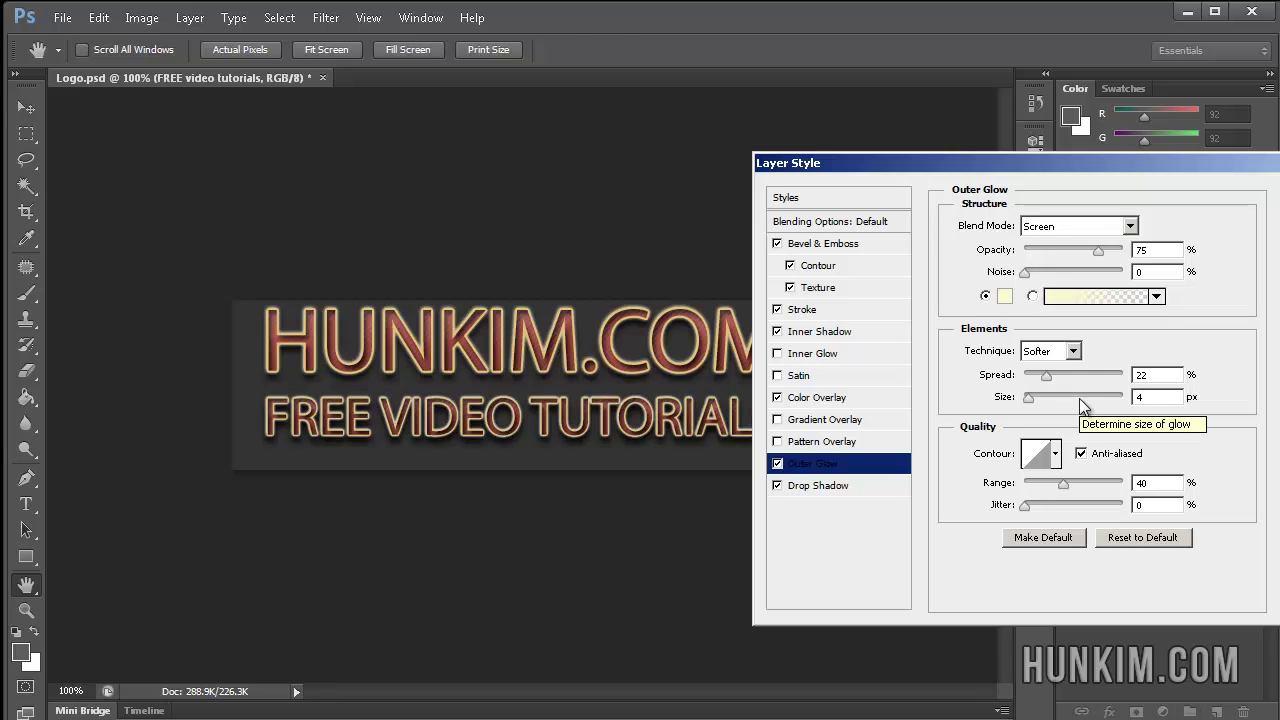
key("Return")
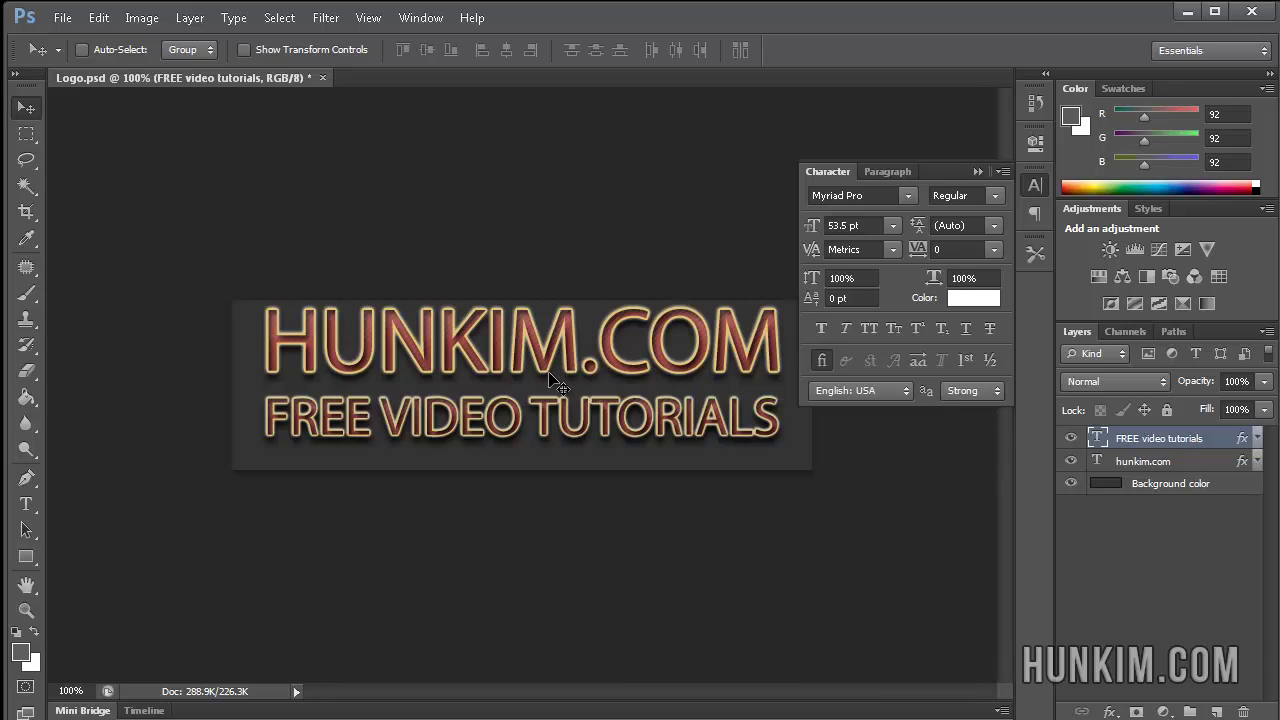
Set the HUNKIM.COM title in the Bebas Neue font
left_click(26, 504)
double_click(416, 356)
left_click(416, 356)
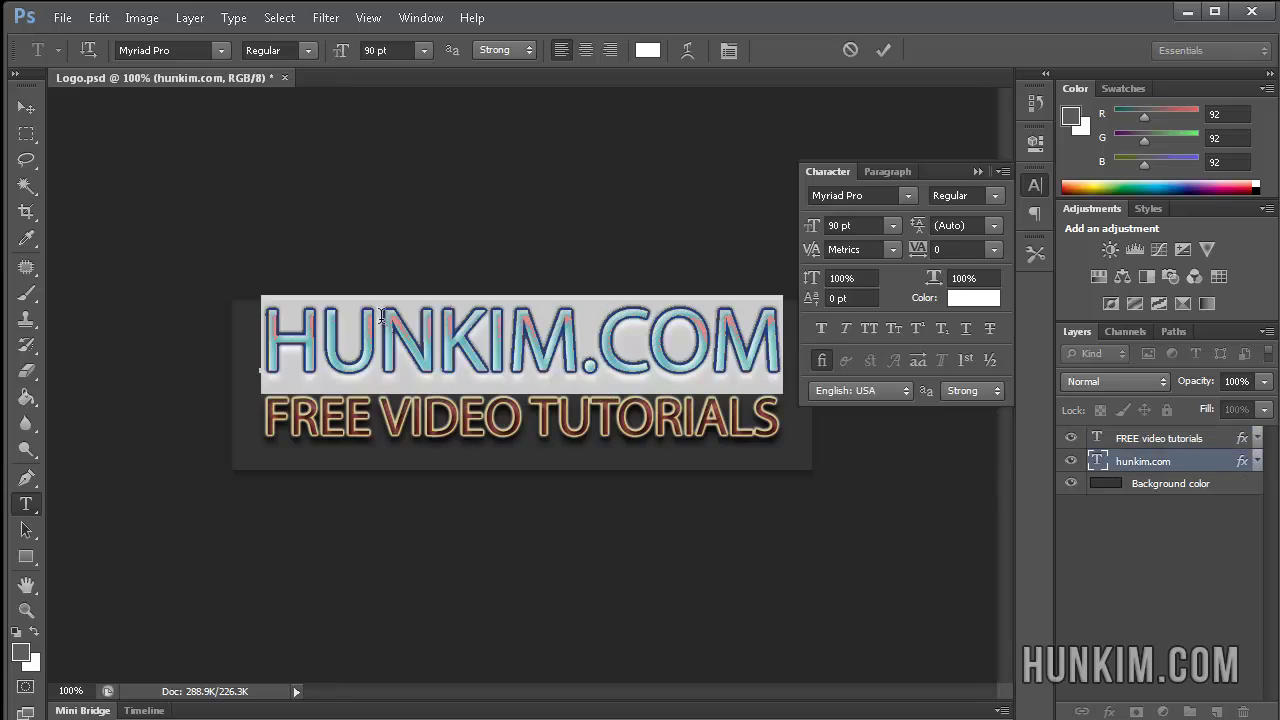
left_click(171, 50)
type("Bebas Neue")
key("Return")
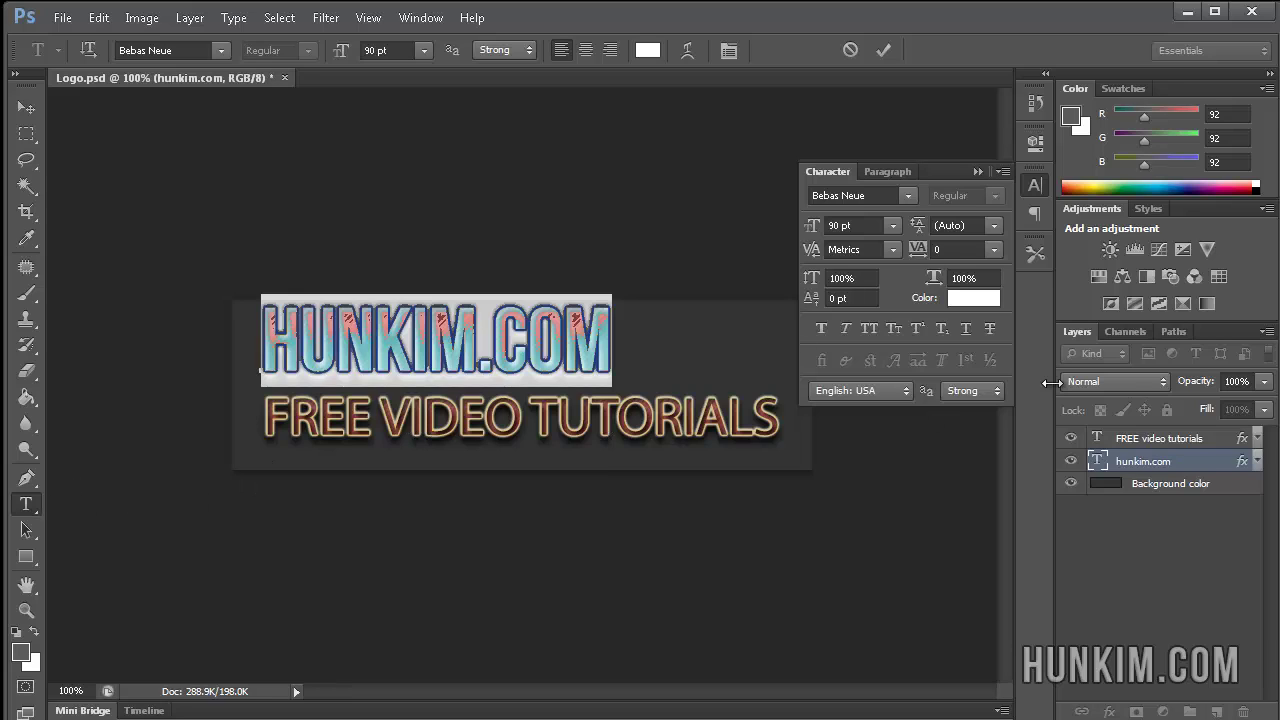
Set the FREE VIDEO TUTORIALS line in Bebas Neue and commit the text
left_click(1121, 437)
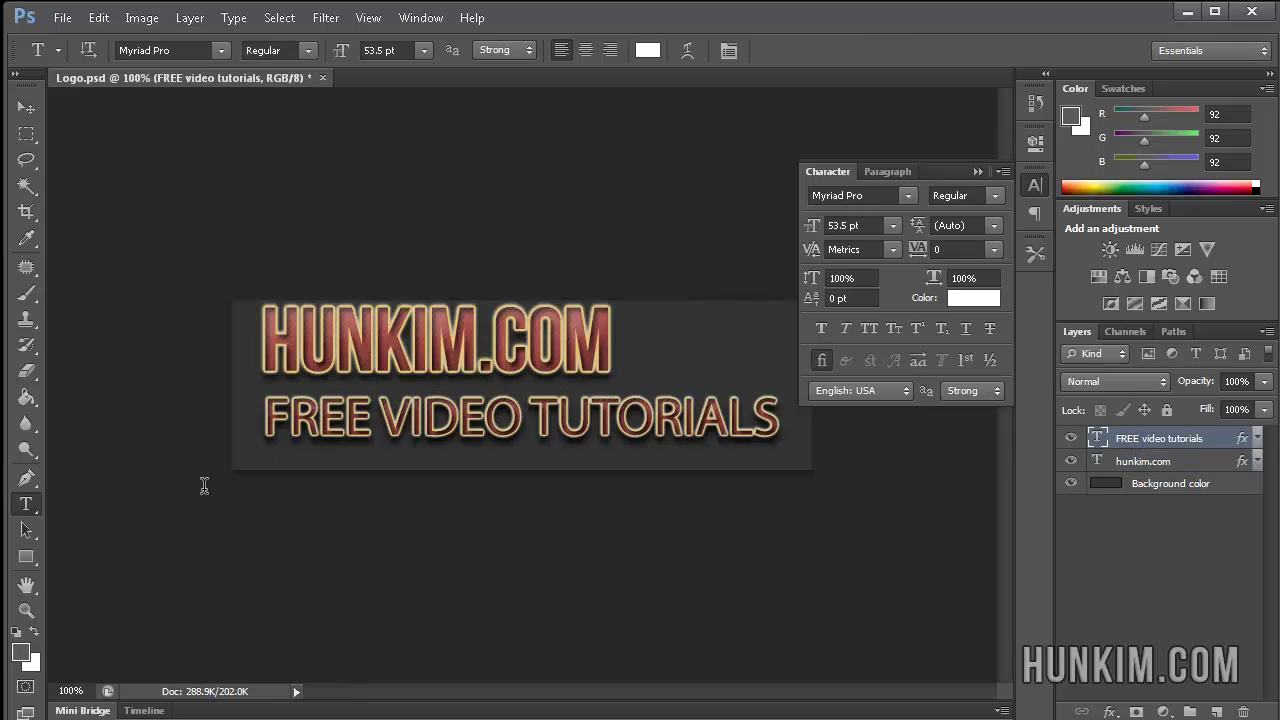
triple_click(441, 425)
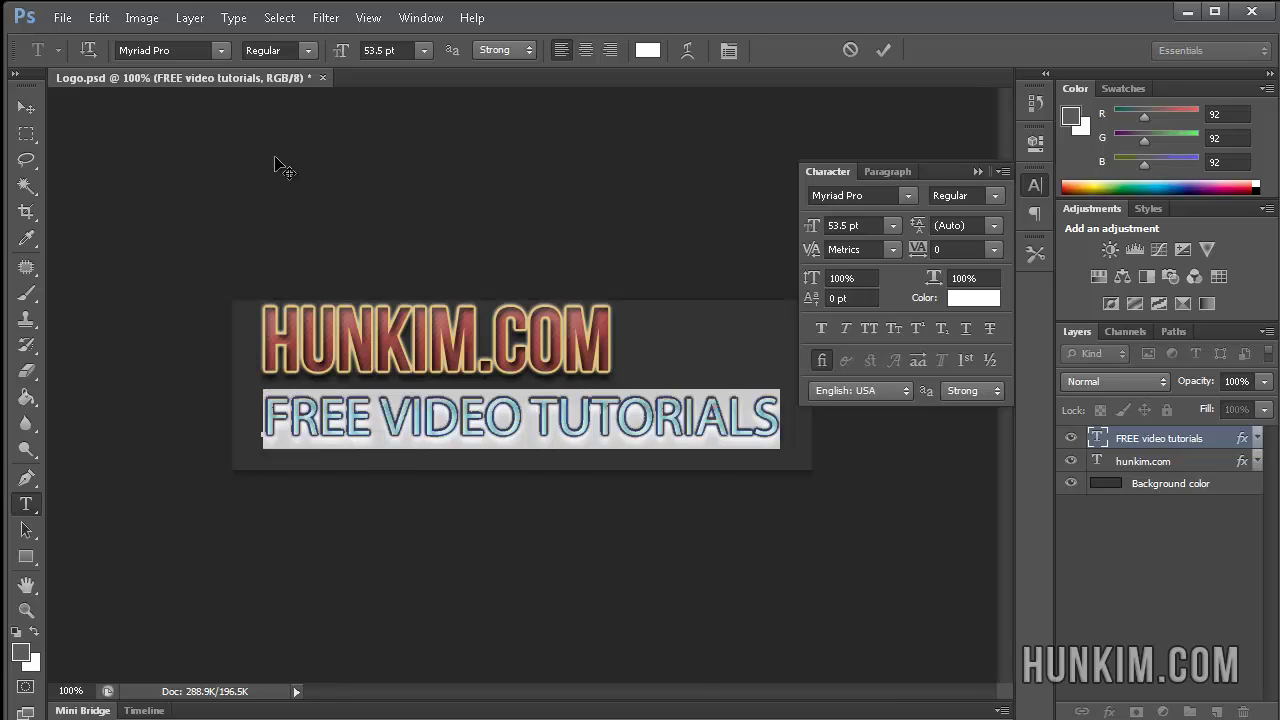
left_click(185, 48)
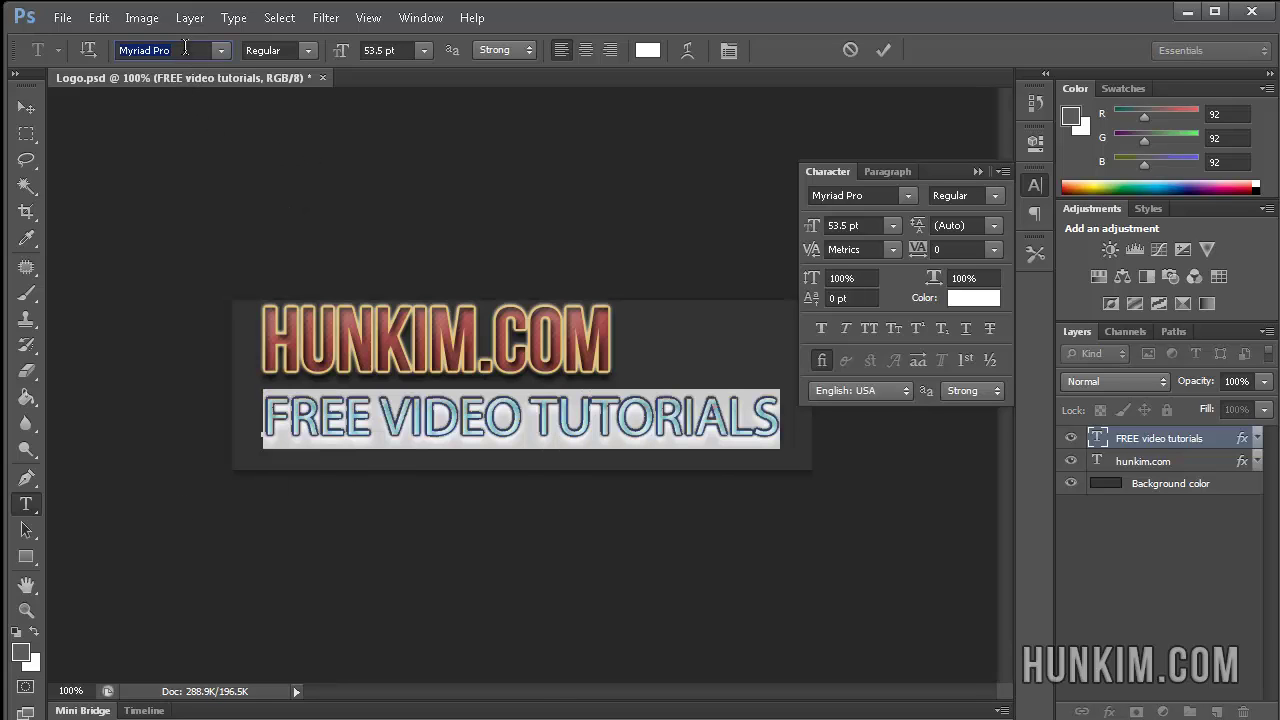
type("Bebas Neue")
key("Return")
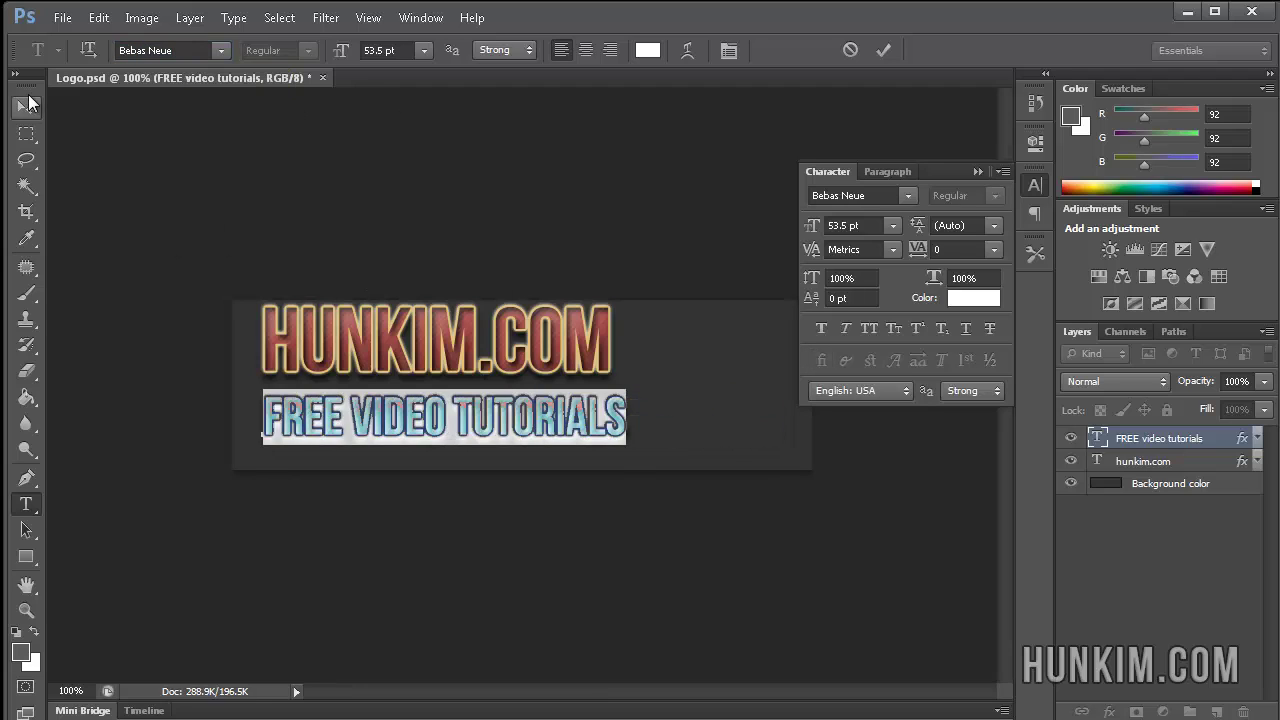
left_click(27, 107)
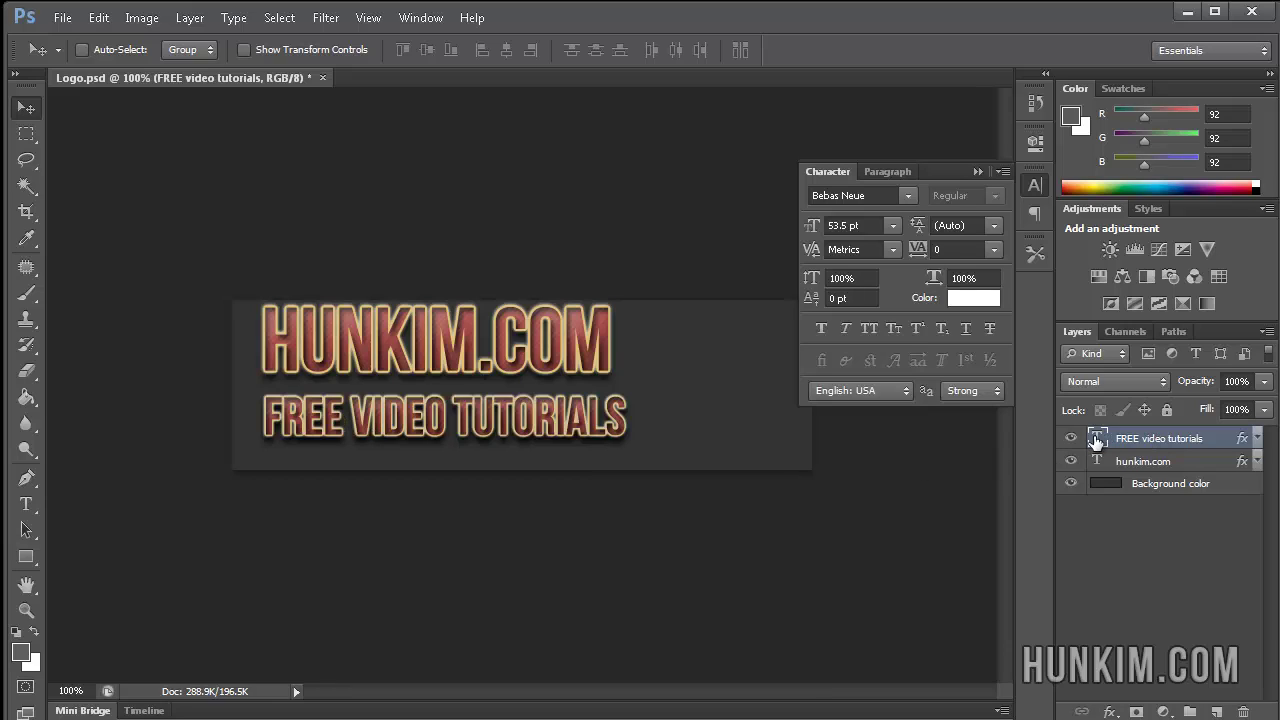
Load the HUNKIM.COM and FREE VIDEO TUTORIALS letter shapes as a selection from the layer thumbnails
left_click(1097, 440, "ctrl")
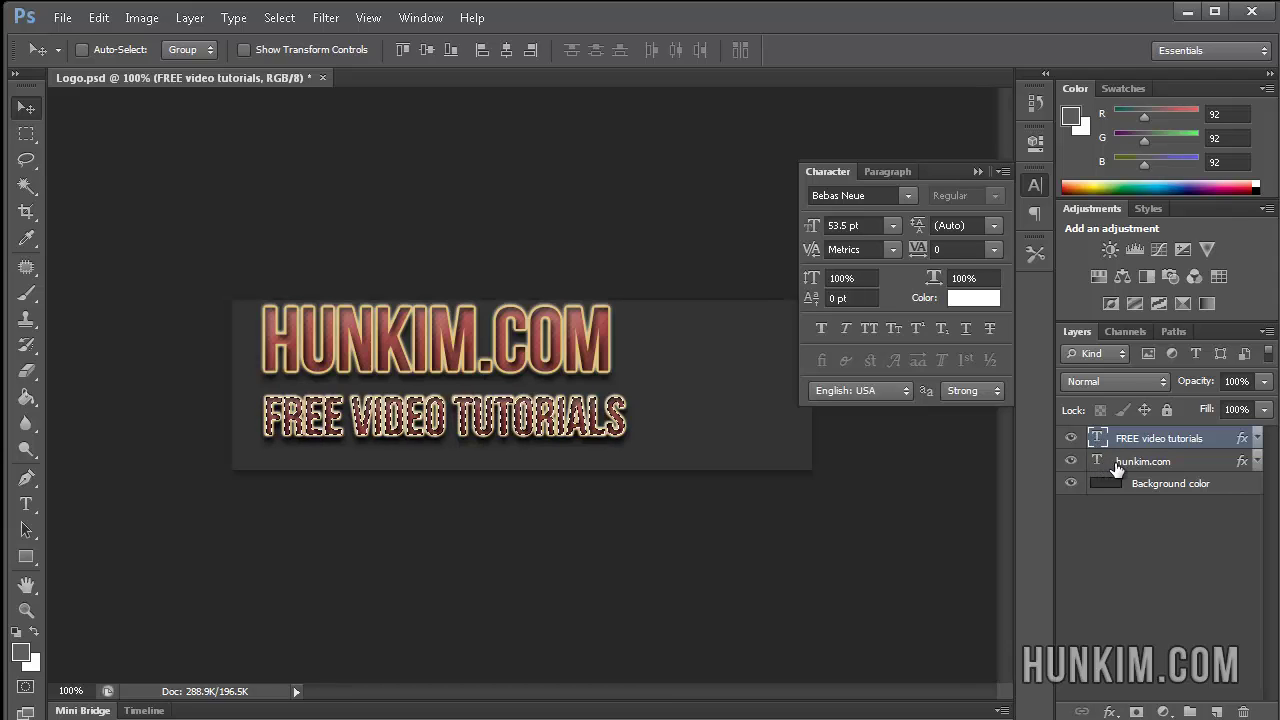
left_click(1118, 467)
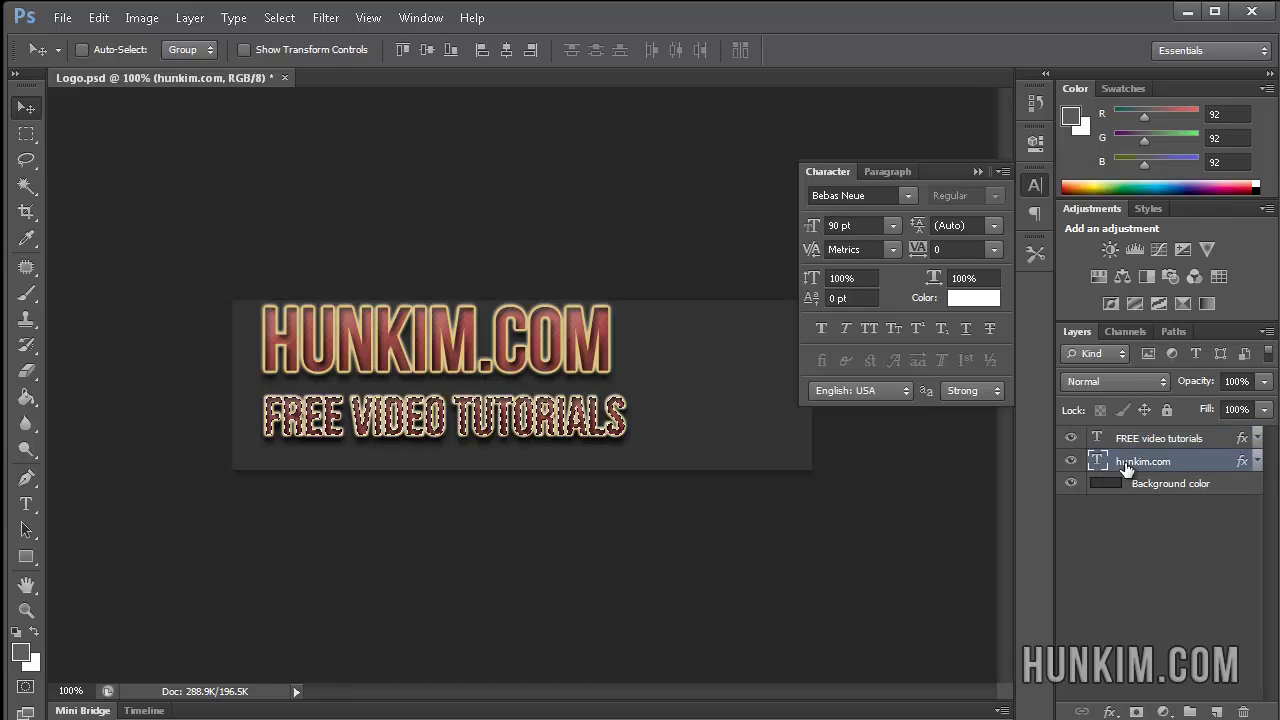
left_click(1099, 440)
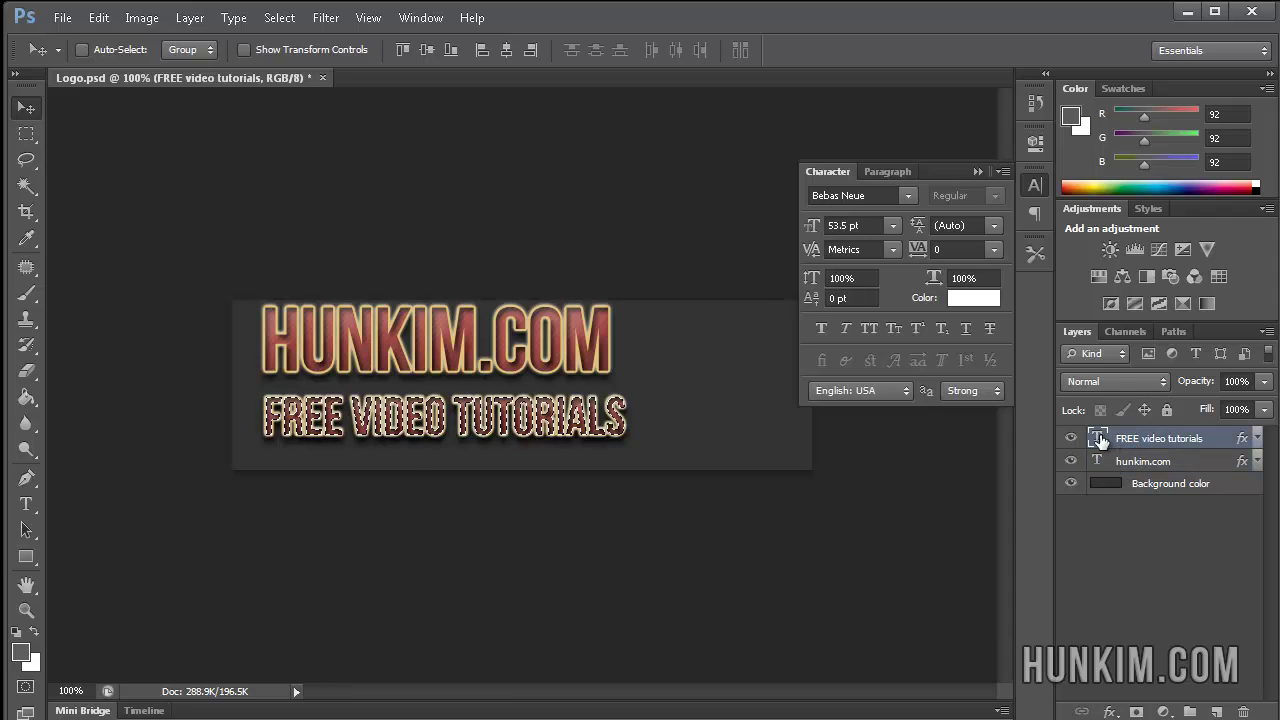
left_click_drag(1099, 440, 1097, 462)
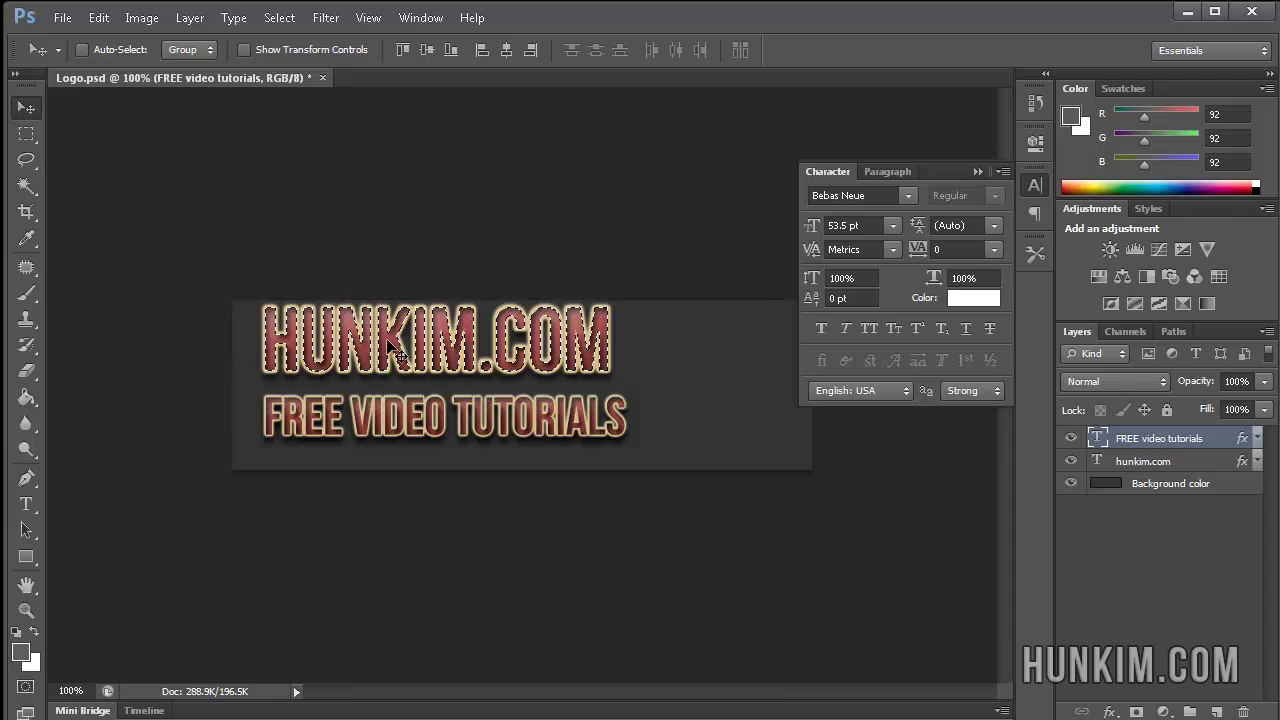
Switch to Chrome and scroll the Activetuts+ tutorial toward its Final Result logo
key("alt+Tab")
key("alt+Tab")
key("alt+Tab")
key("alt+Tab")
key("alt+Tab")
key("alt+Tab")
key("alt+Tab")
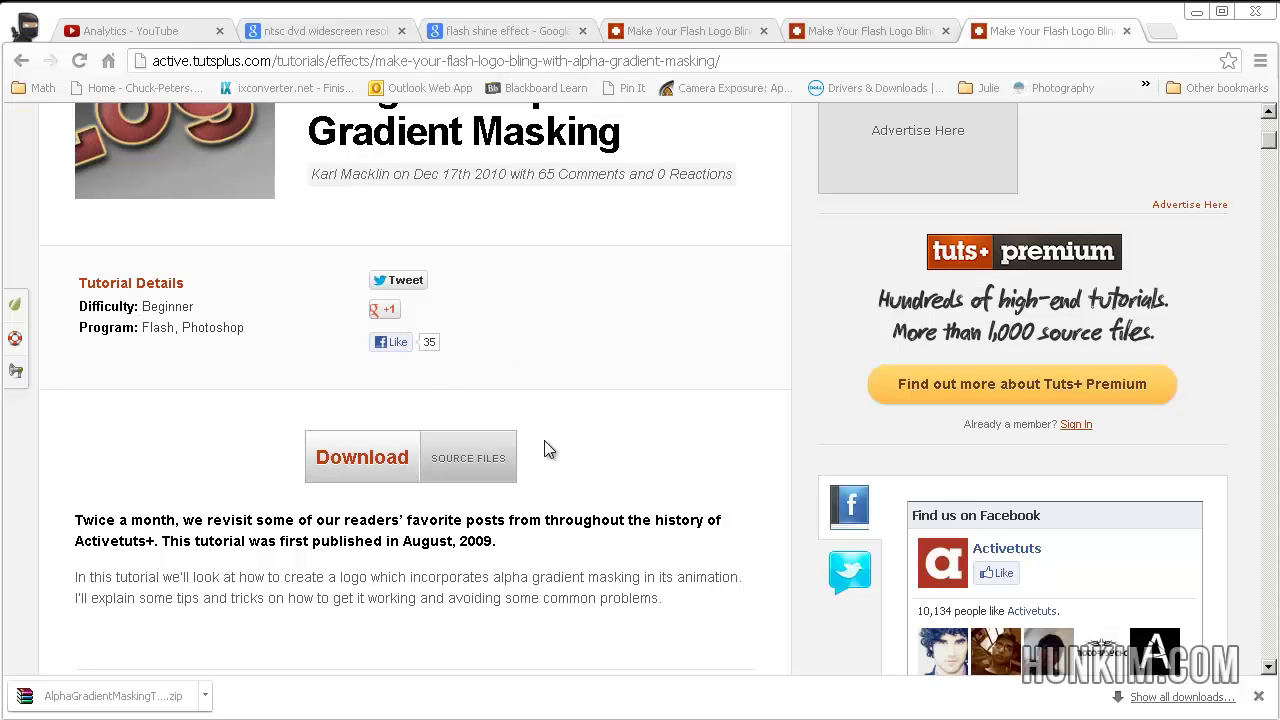
left_click_drag(1272, 147, 1273, 165)
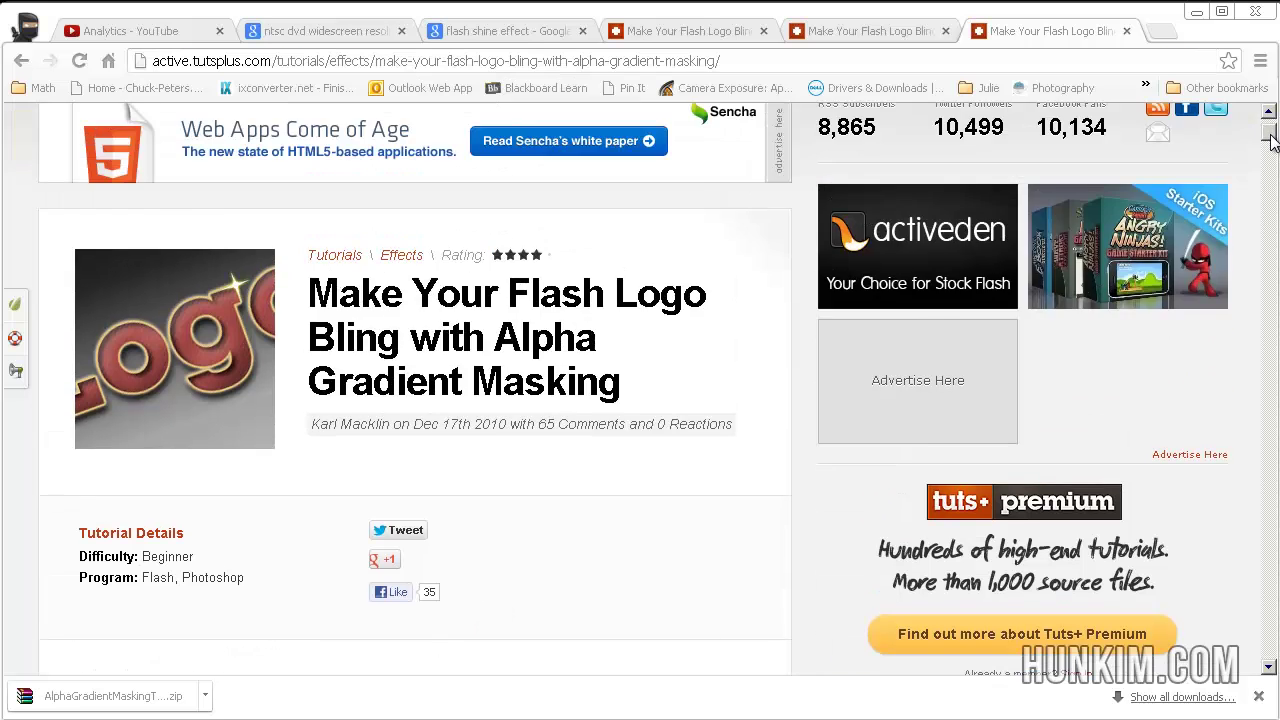